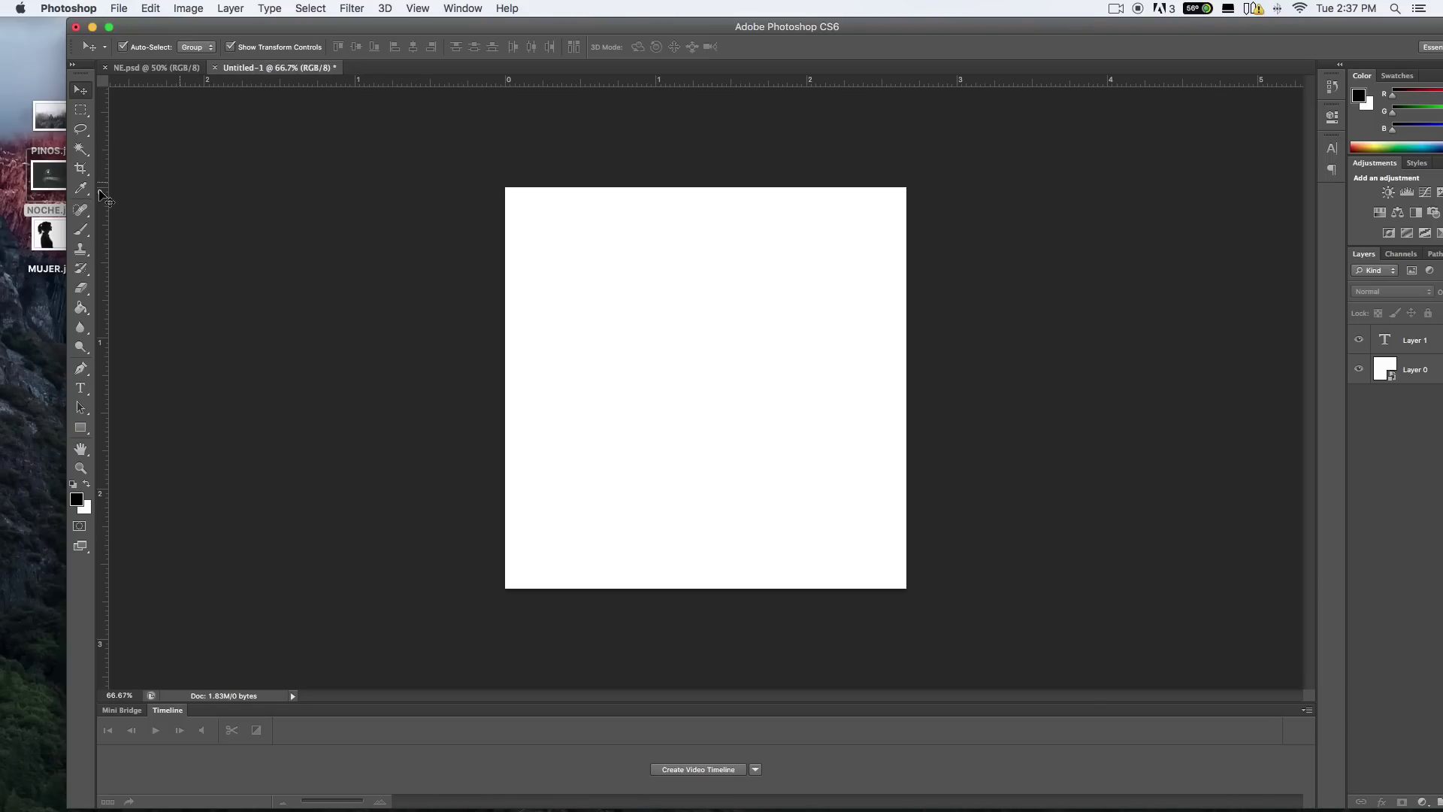
# - Preview the MUJER, NOCHE and PINOS photos full size before placing them
pyautogui.click(44, 235)
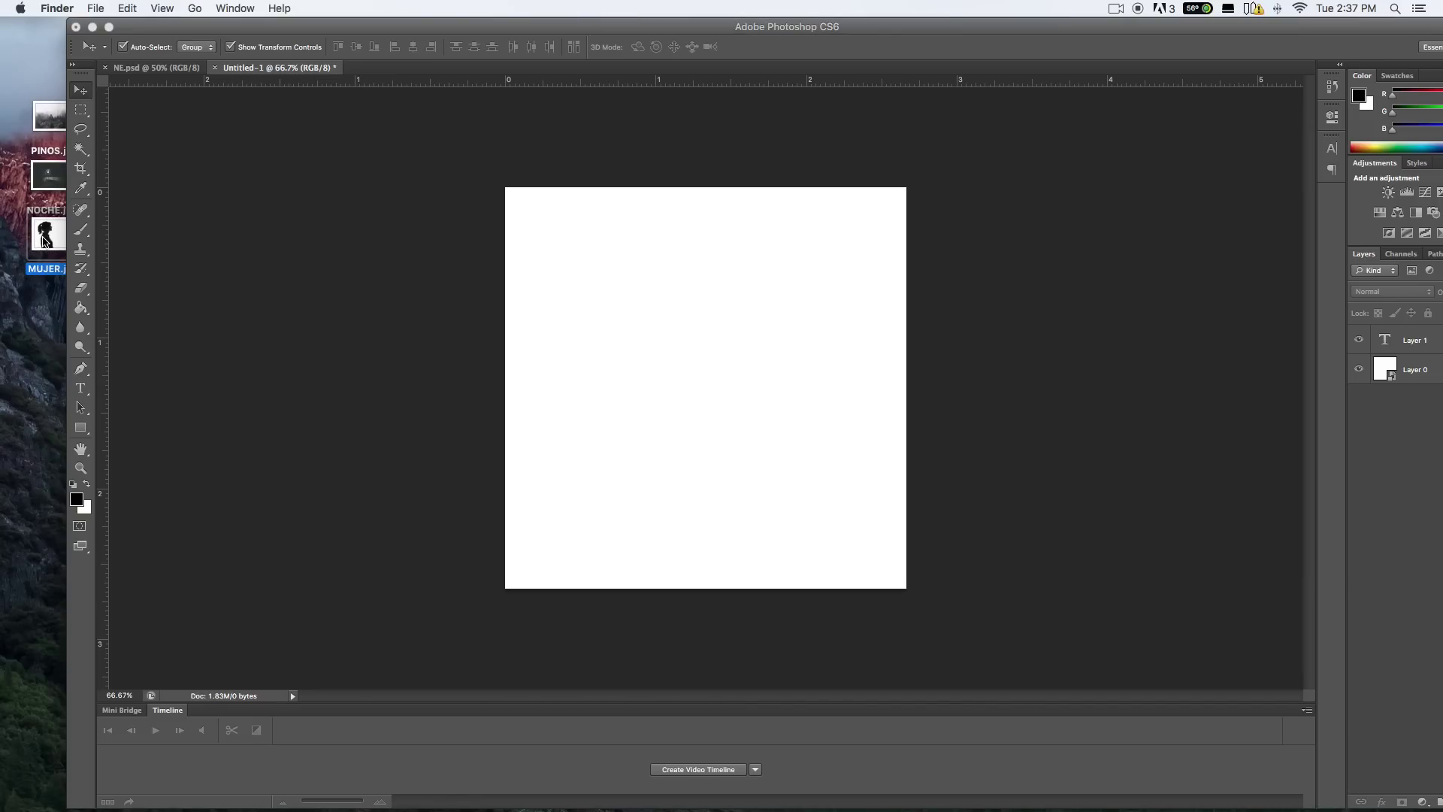
pyautogui.press('space')
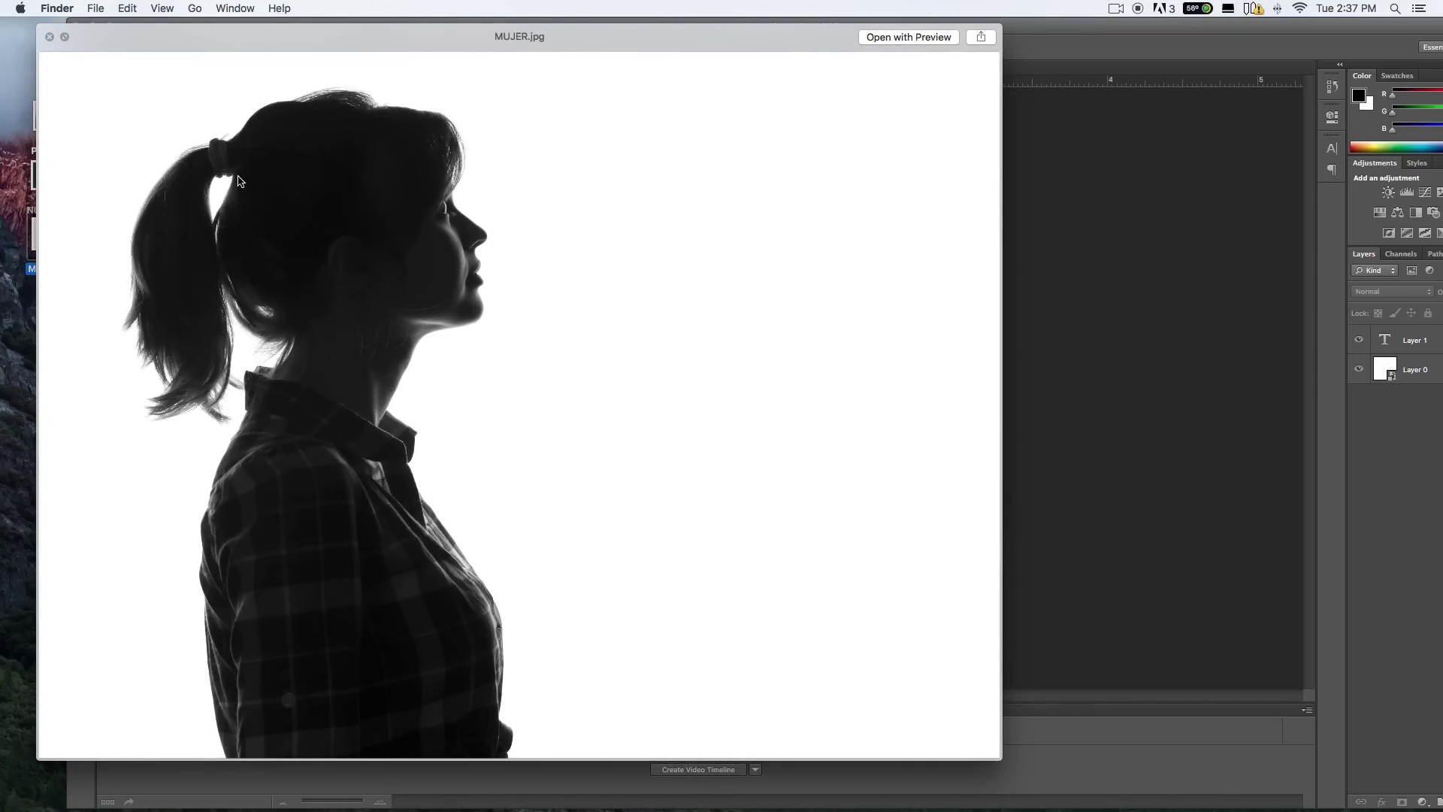
pyautogui.press('Up')
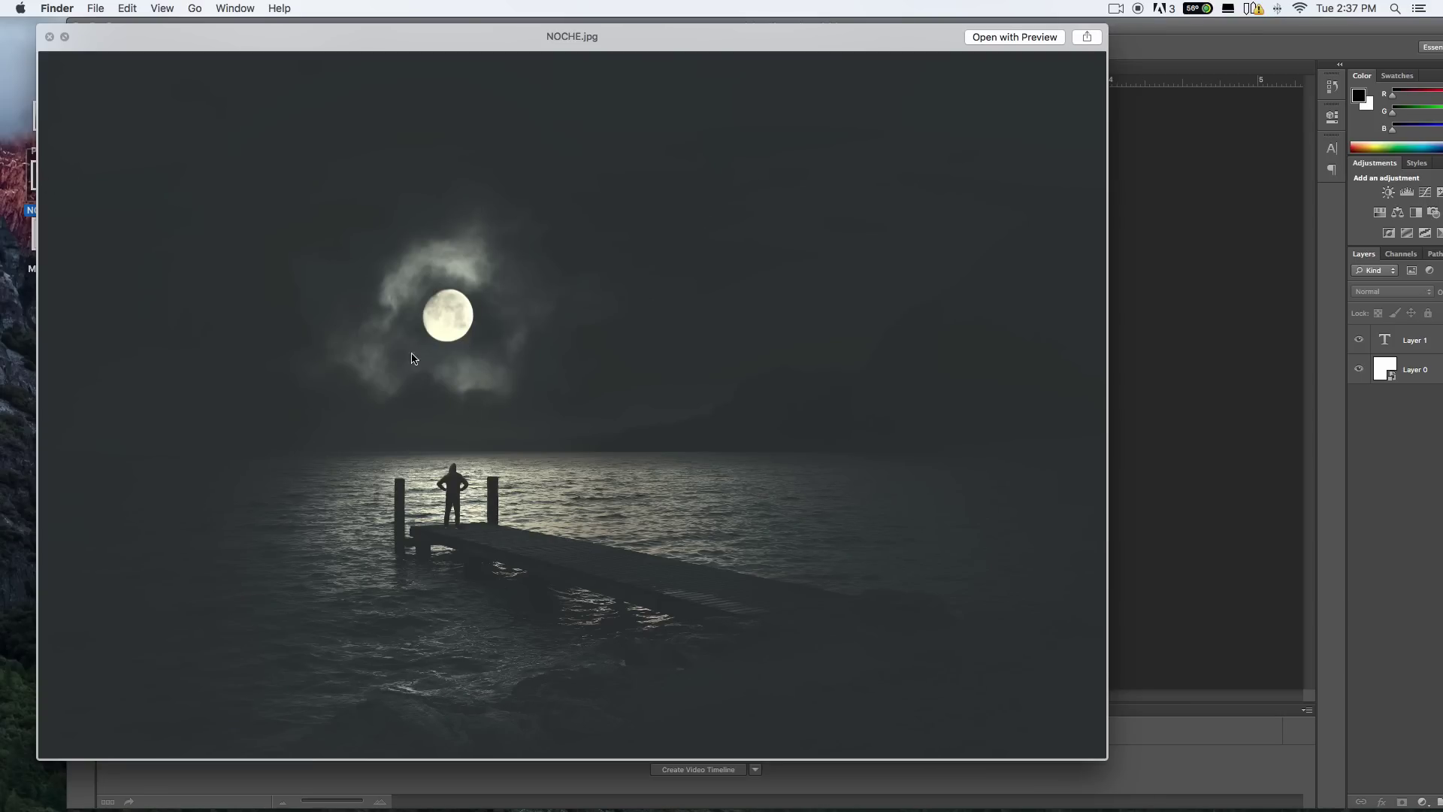
pyautogui.press('Up')
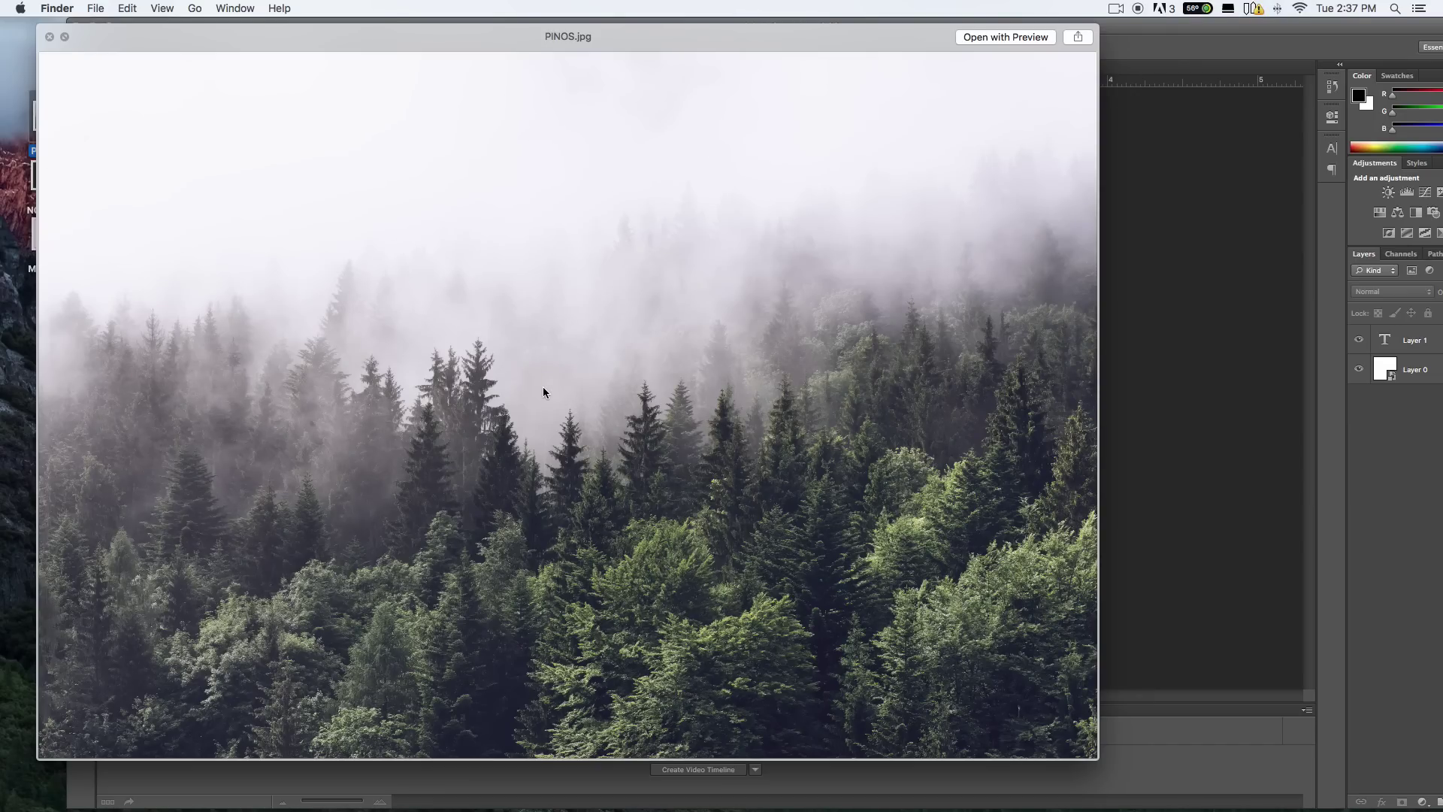
pyautogui.press('space')
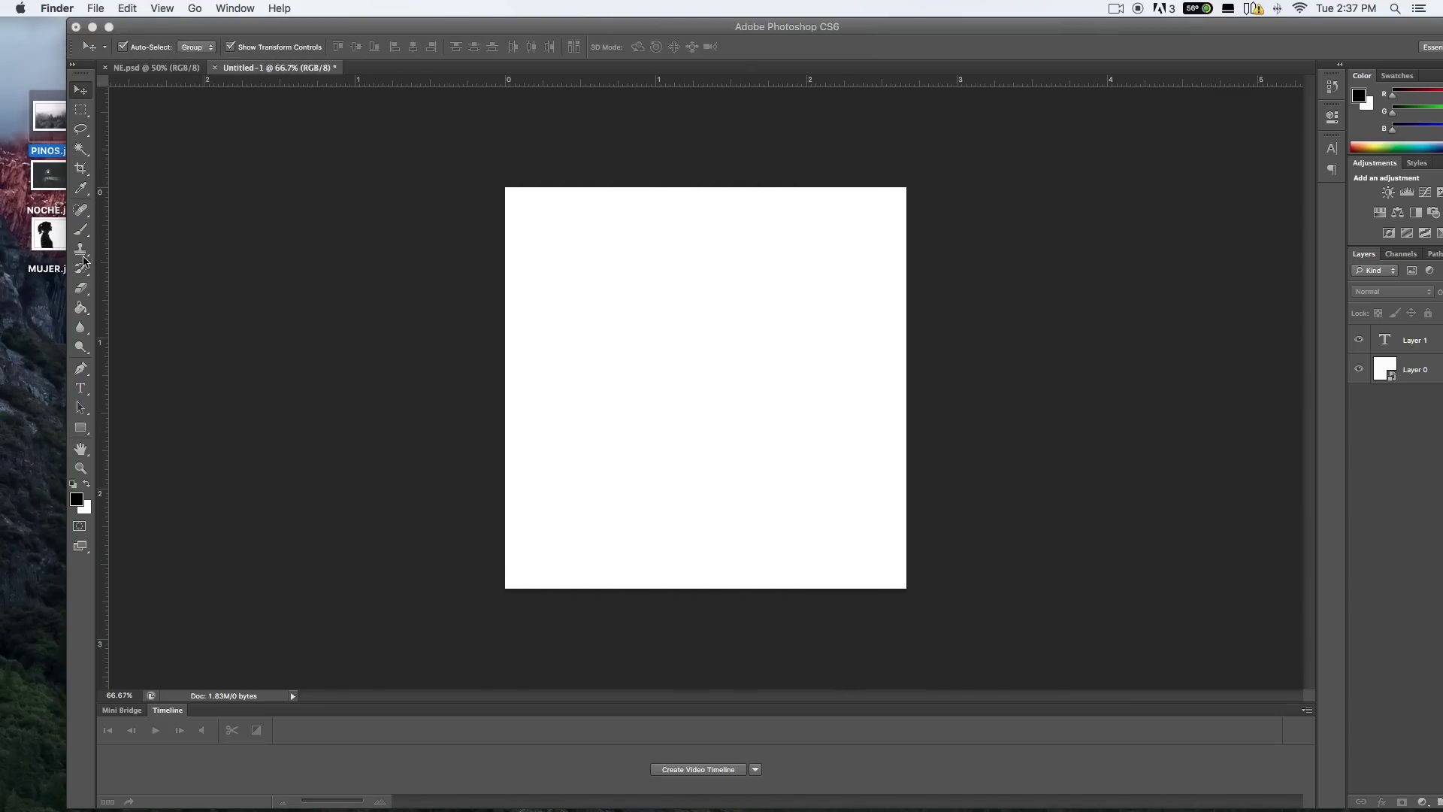
# - Place MUJER.jpg on the canvas, enlarged to about 24% and shifted up-left
pyautogui.moveTo(47, 237); pyautogui.dragTo(755, 386)
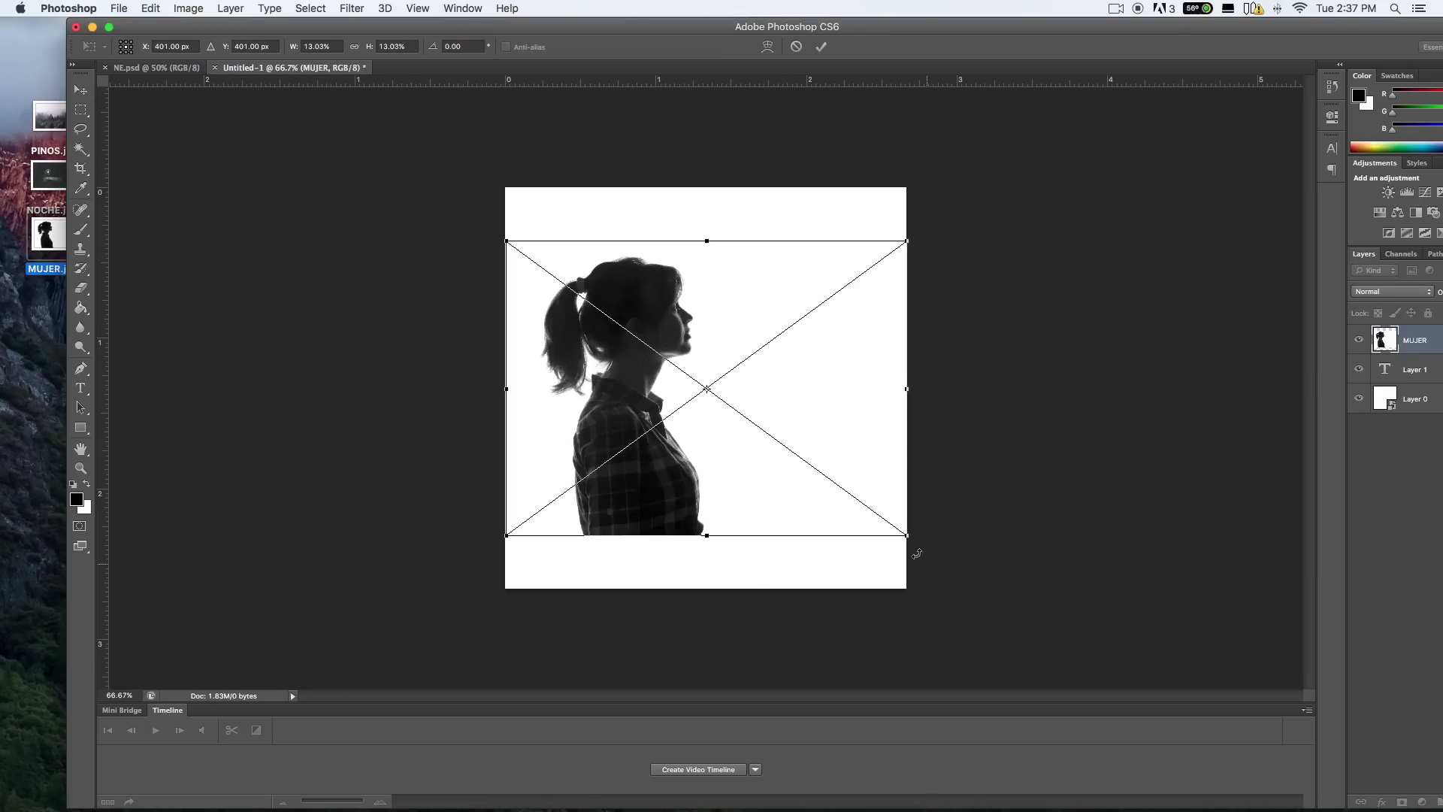
pyautogui.moveTo(906, 535); pyautogui.dragTo(1270, 699)
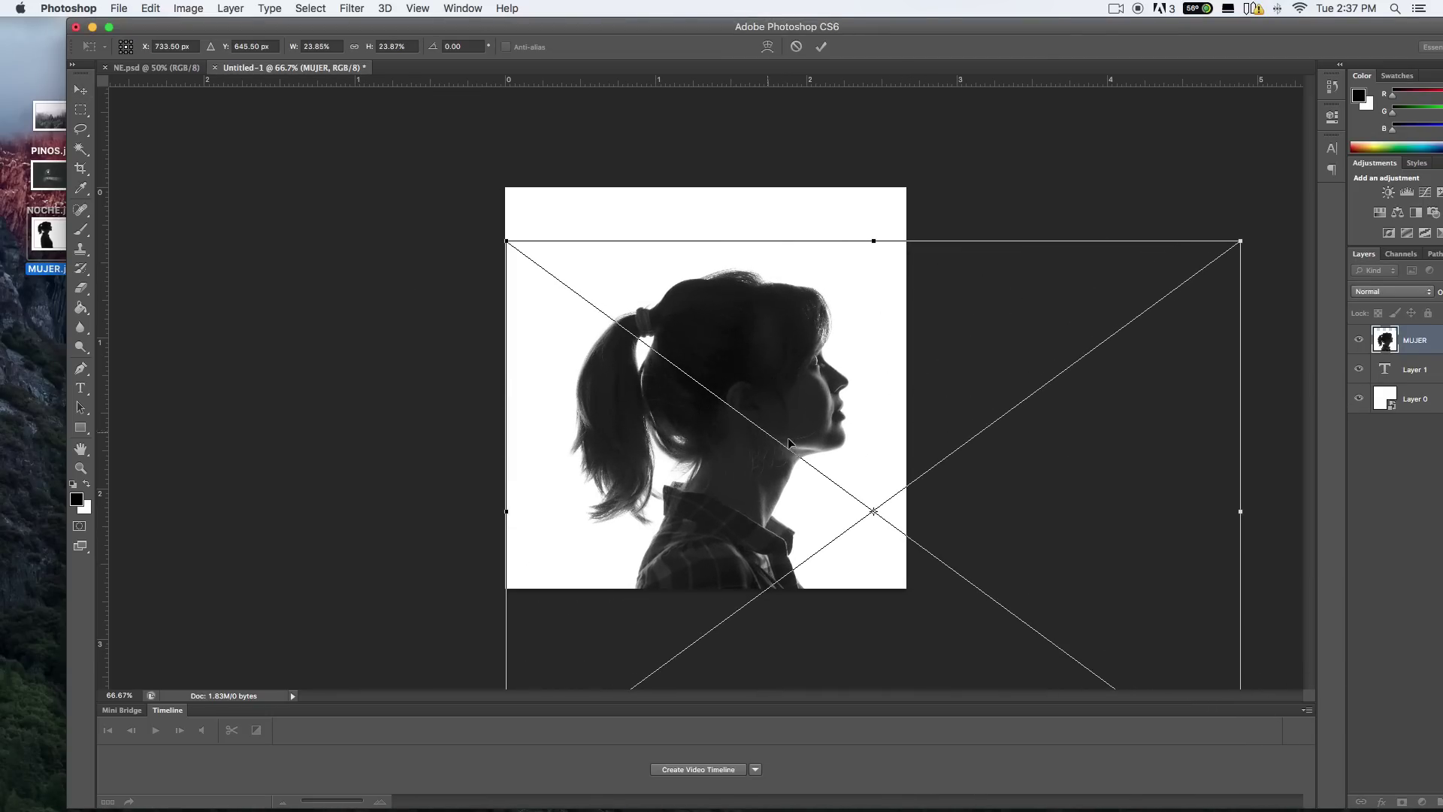
pyautogui.moveTo(789, 443); pyautogui.dragTo(769, 385)
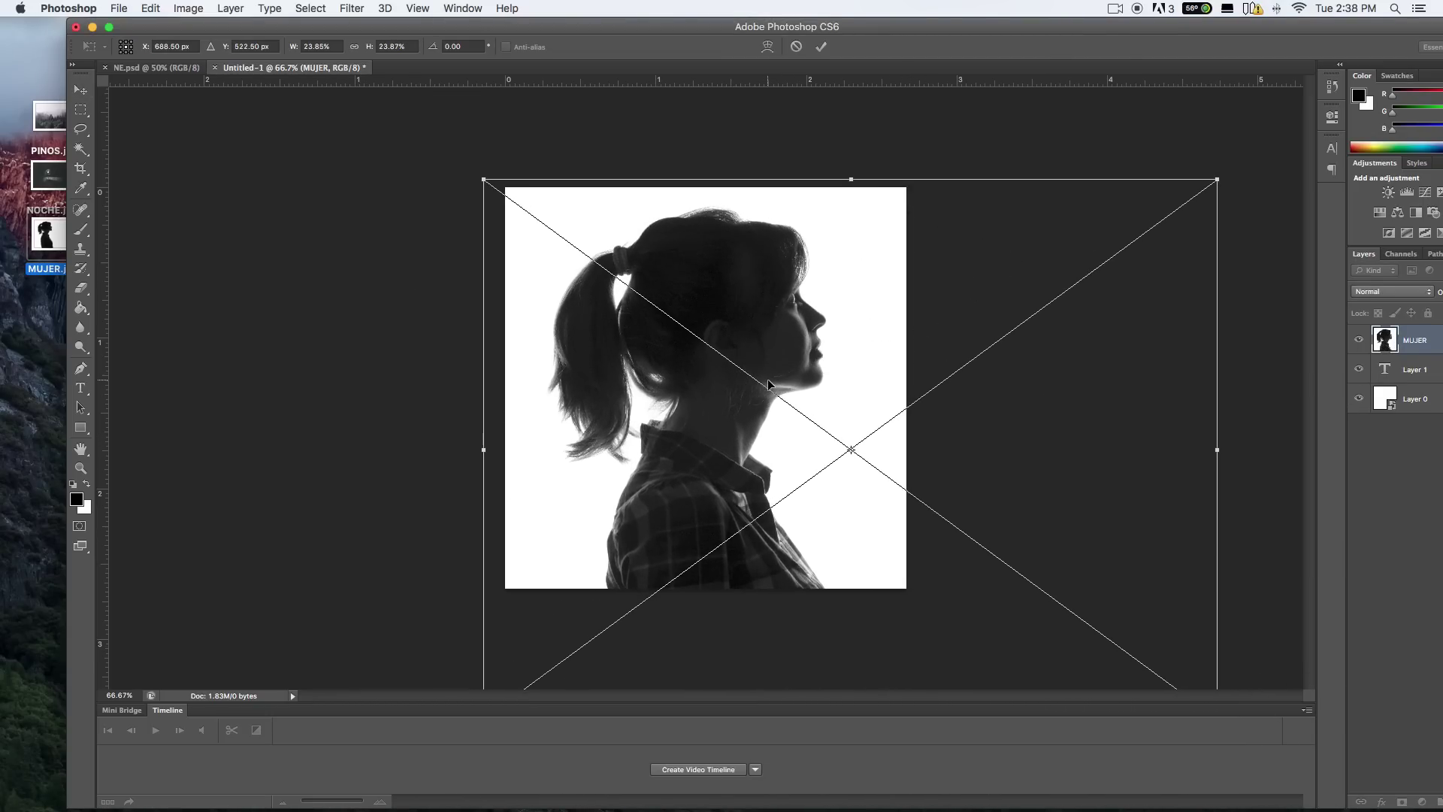
pyautogui.press('Return')
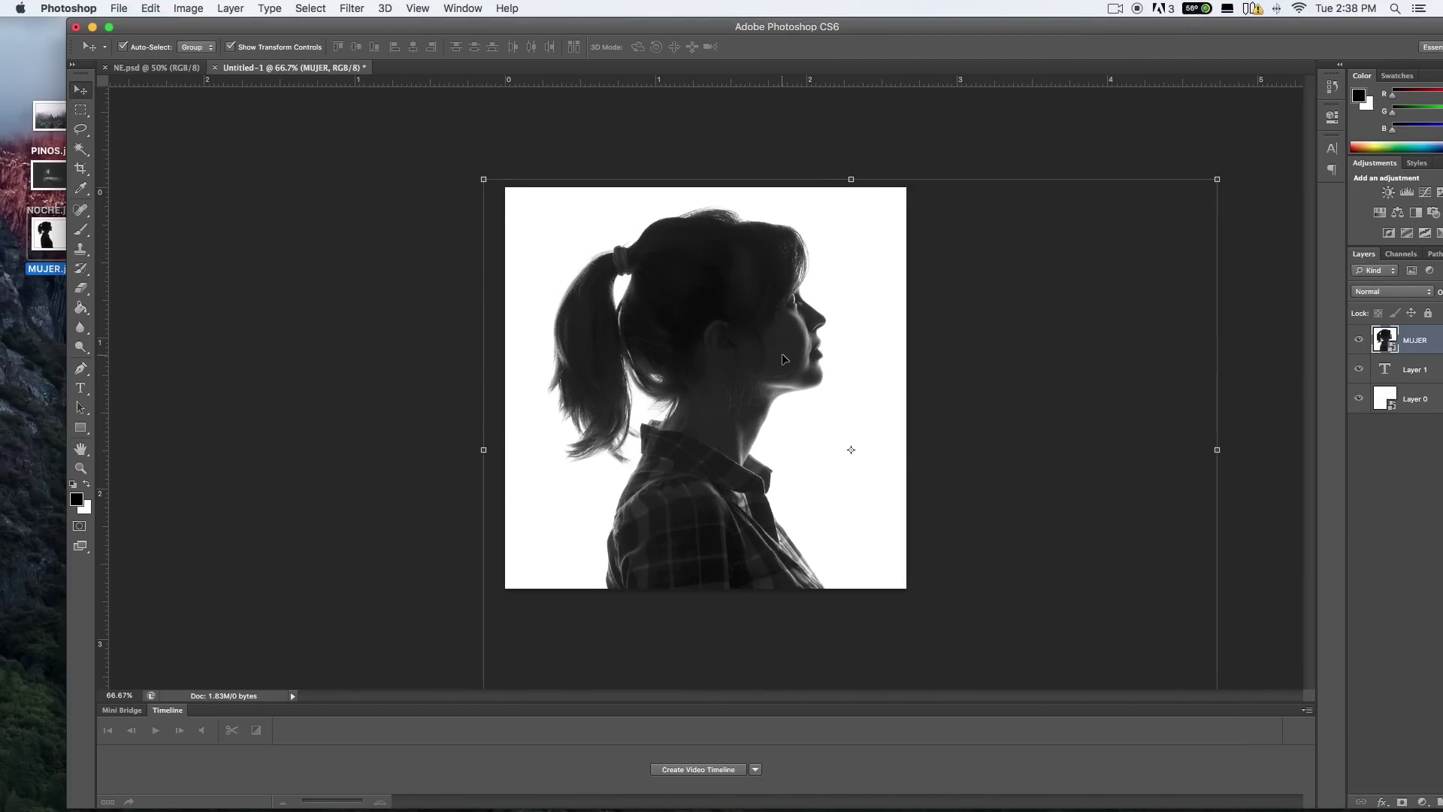
pyautogui.click(402, 348)
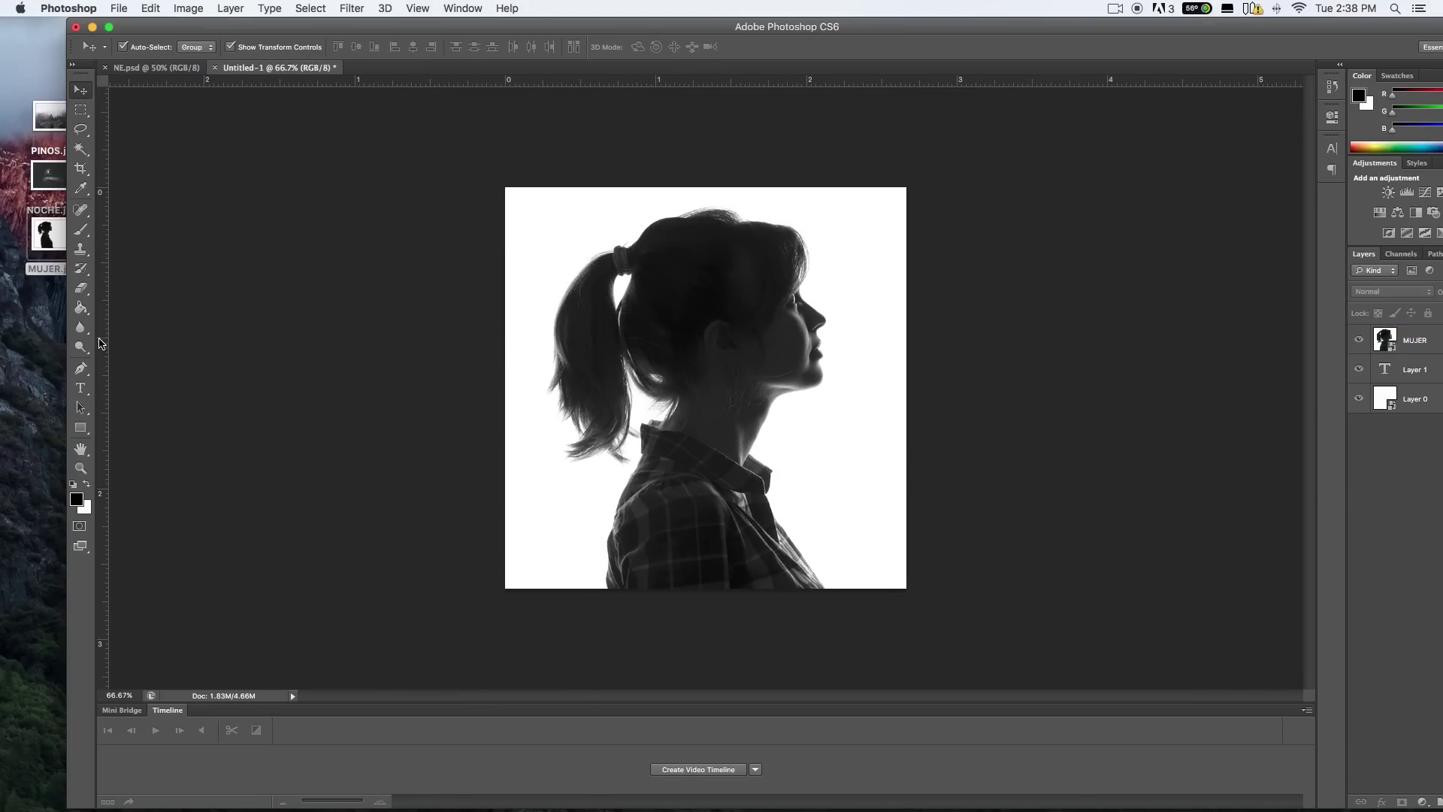
# - Add vertical and horizontal guides crossing at the canvas centre over the woman's neck
pyautogui.moveTo(104, 343); pyautogui.dragTo(704, 414)
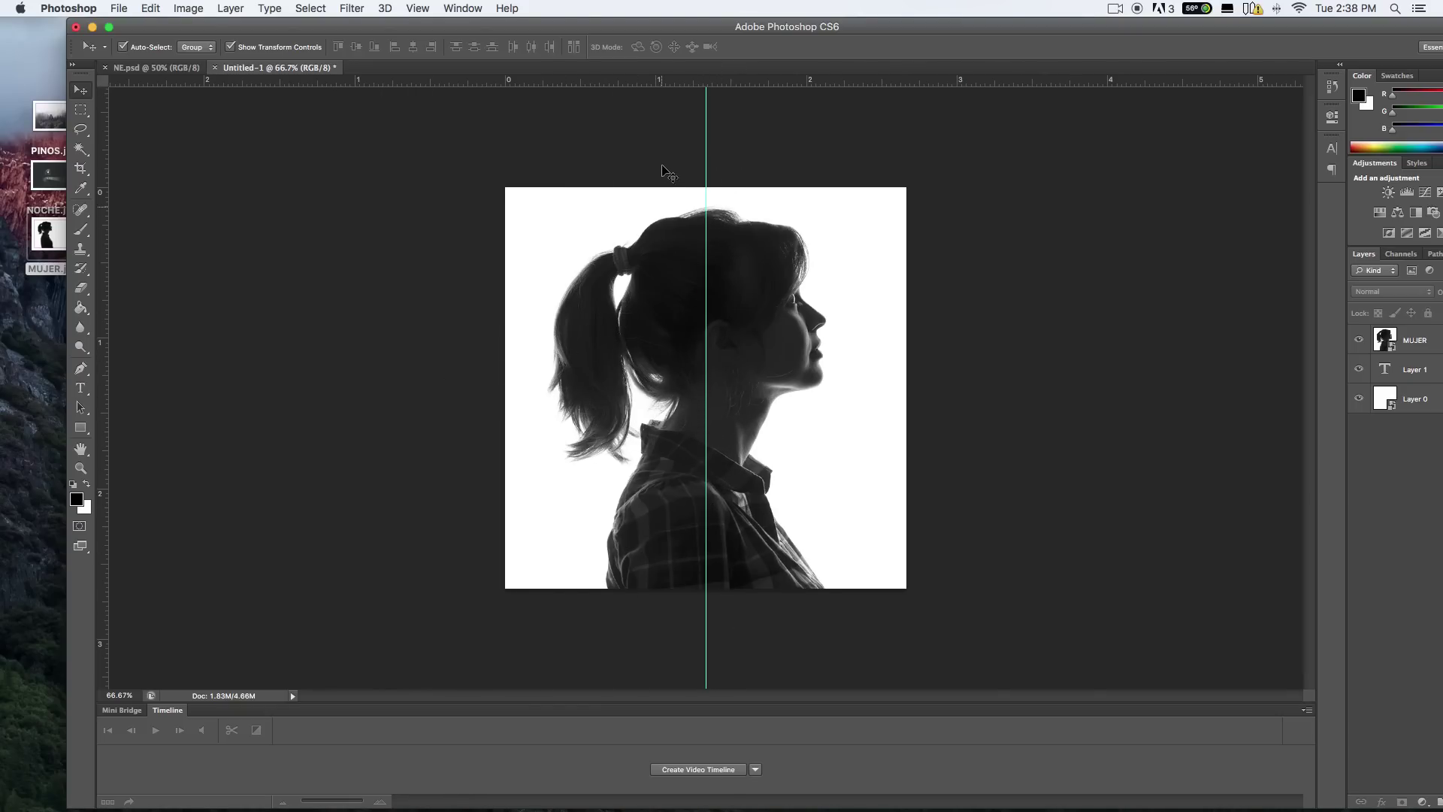
pyautogui.moveTo(615, 83)
pyautogui.mouseDown()
pyautogui.moveTo(652, 400)
pyautogui.moveTo(661, 388)
pyautogui.mouseUp()
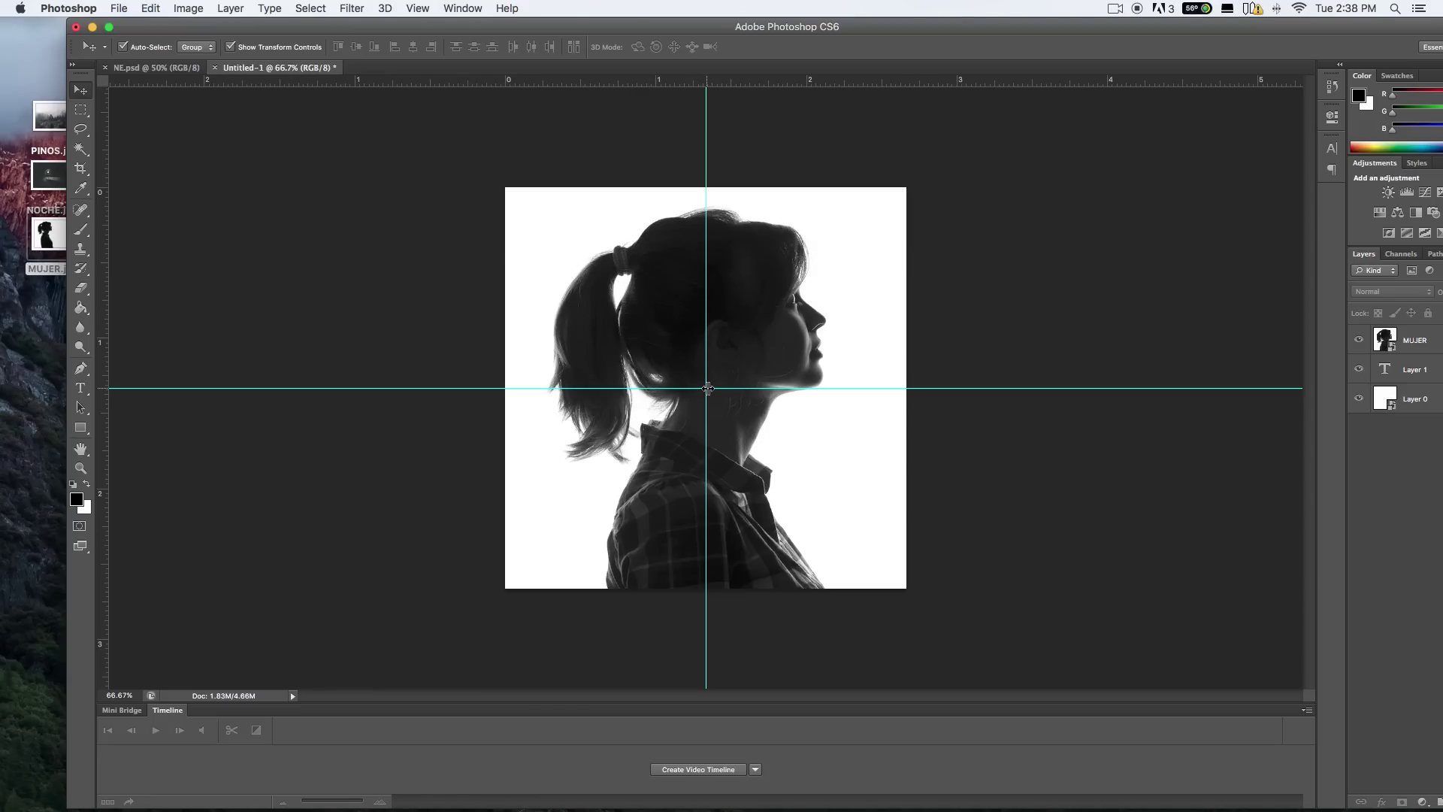
pyautogui.click(730, 325)
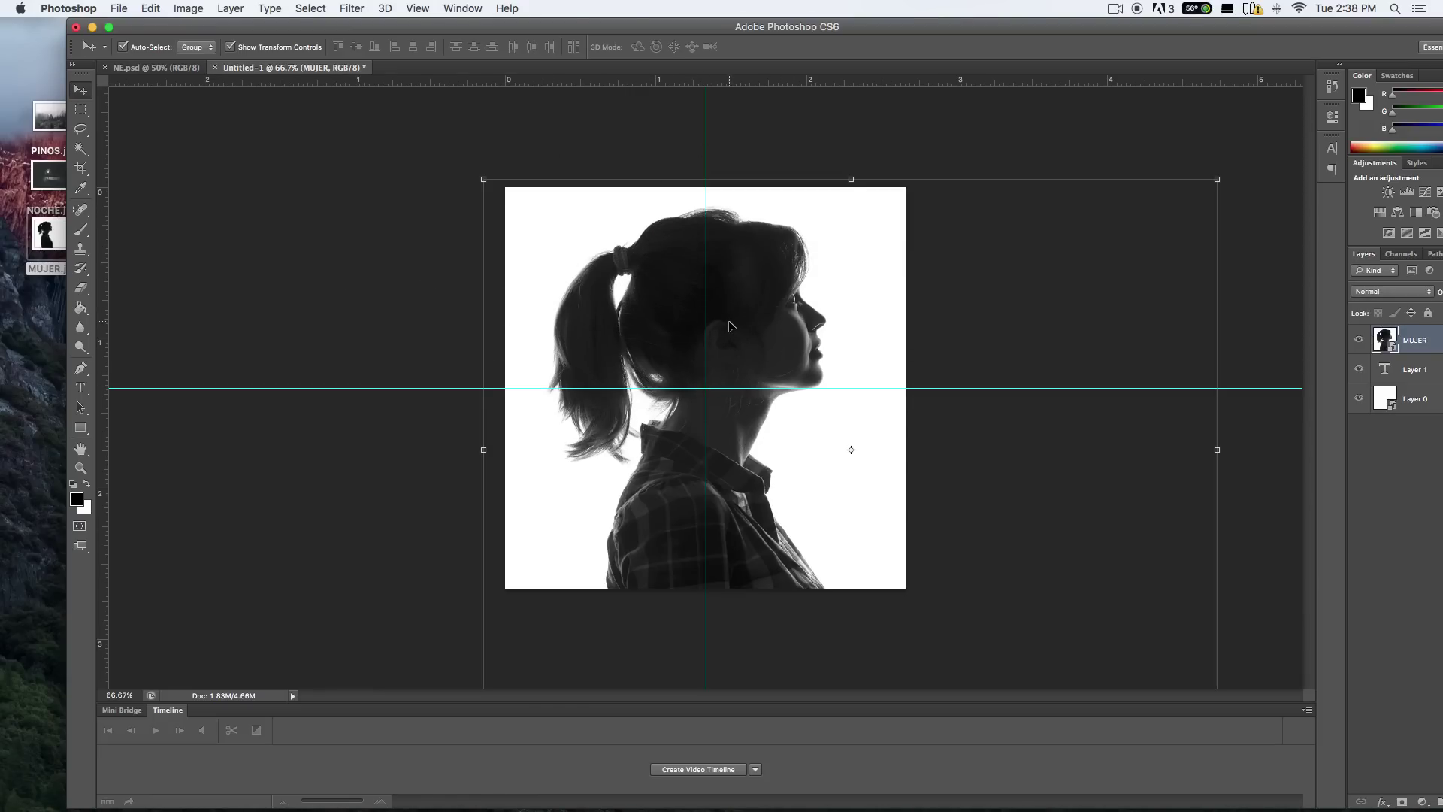
pyautogui.click(387, 315)
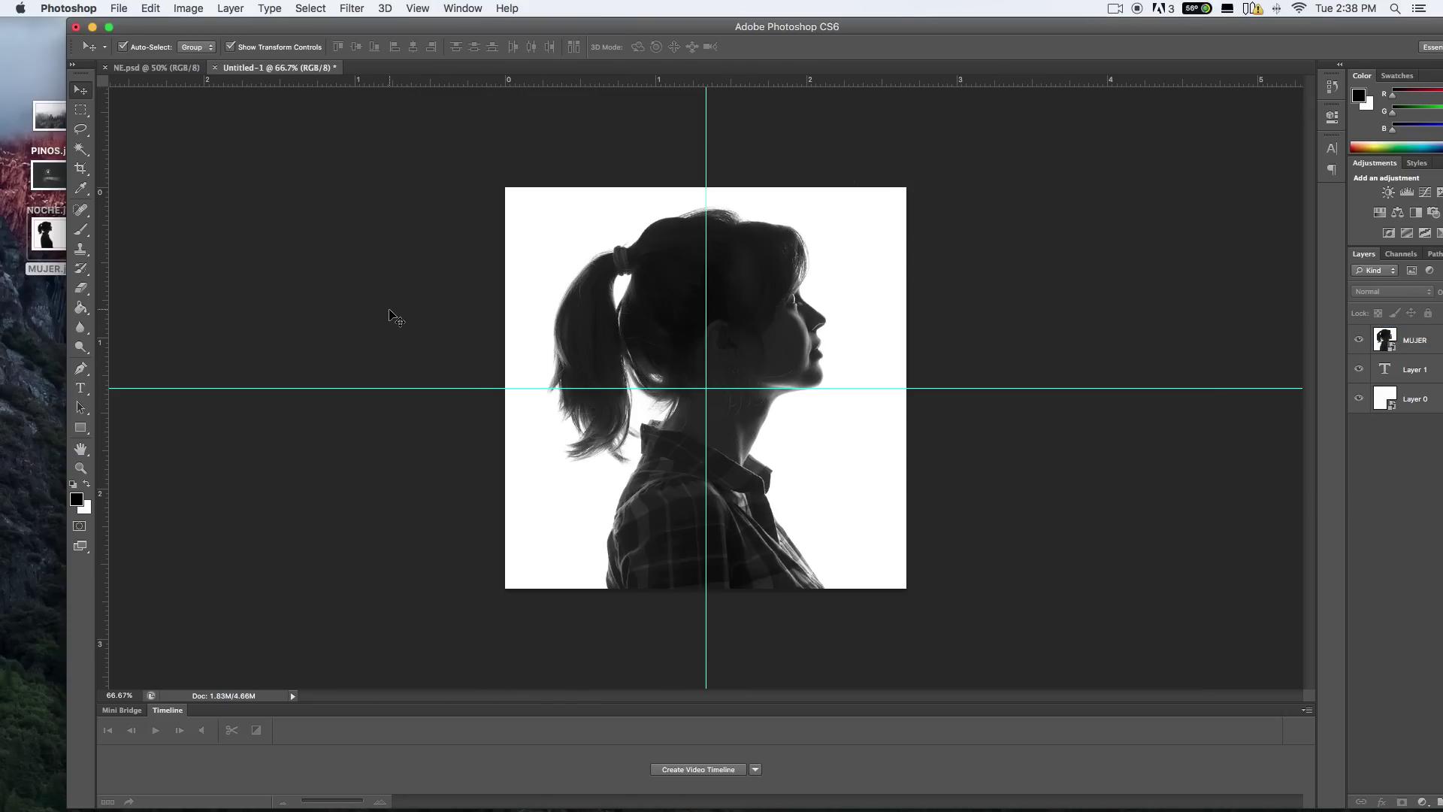
pyautogui.hotkey('ctrl', ';')
pyautogui.hotkey('ctrl', ';')
pyautogui.hotkey('ctrl', ';')
# - Place NOCHE.jpg at about 24% with the moon on the guides' crossing, then hide it
pyautogui.moveTo(47, 233)
pyautogui.mouseDown()
pyautogui.moveTo(722, 395)
pyautogui.moveTo(736, 433)
pyautogui.mouseUp()
pyautogui.moveTo(907, 520); pyautogui.dragTo(1160, 686)
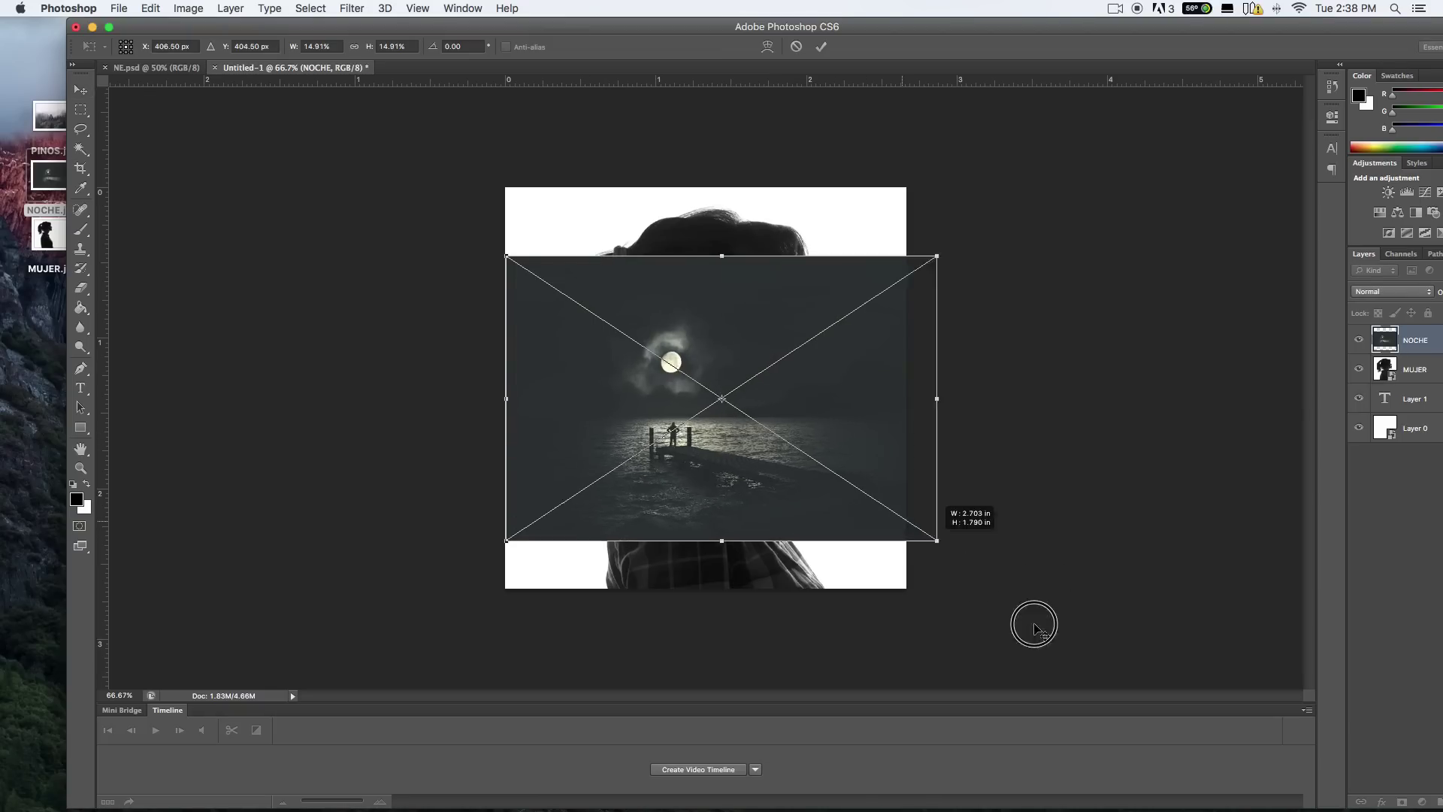
pyautogui.moveTo(889, 567); pyautogui.dragTo(835, 511)
pyautogui.hotkey('ctrl', ';')
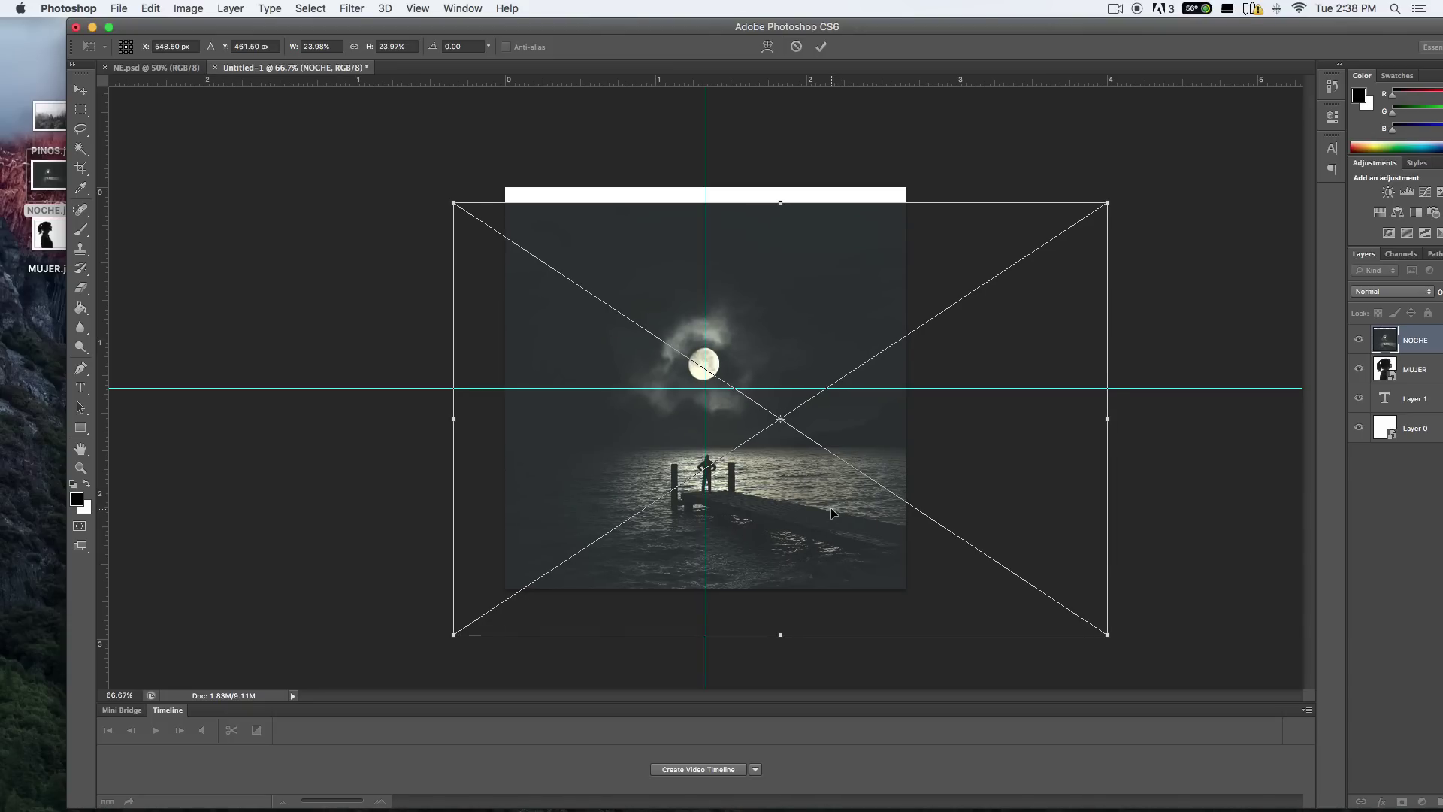
pyautogui.press('Right')
pyautogui.press('Right')
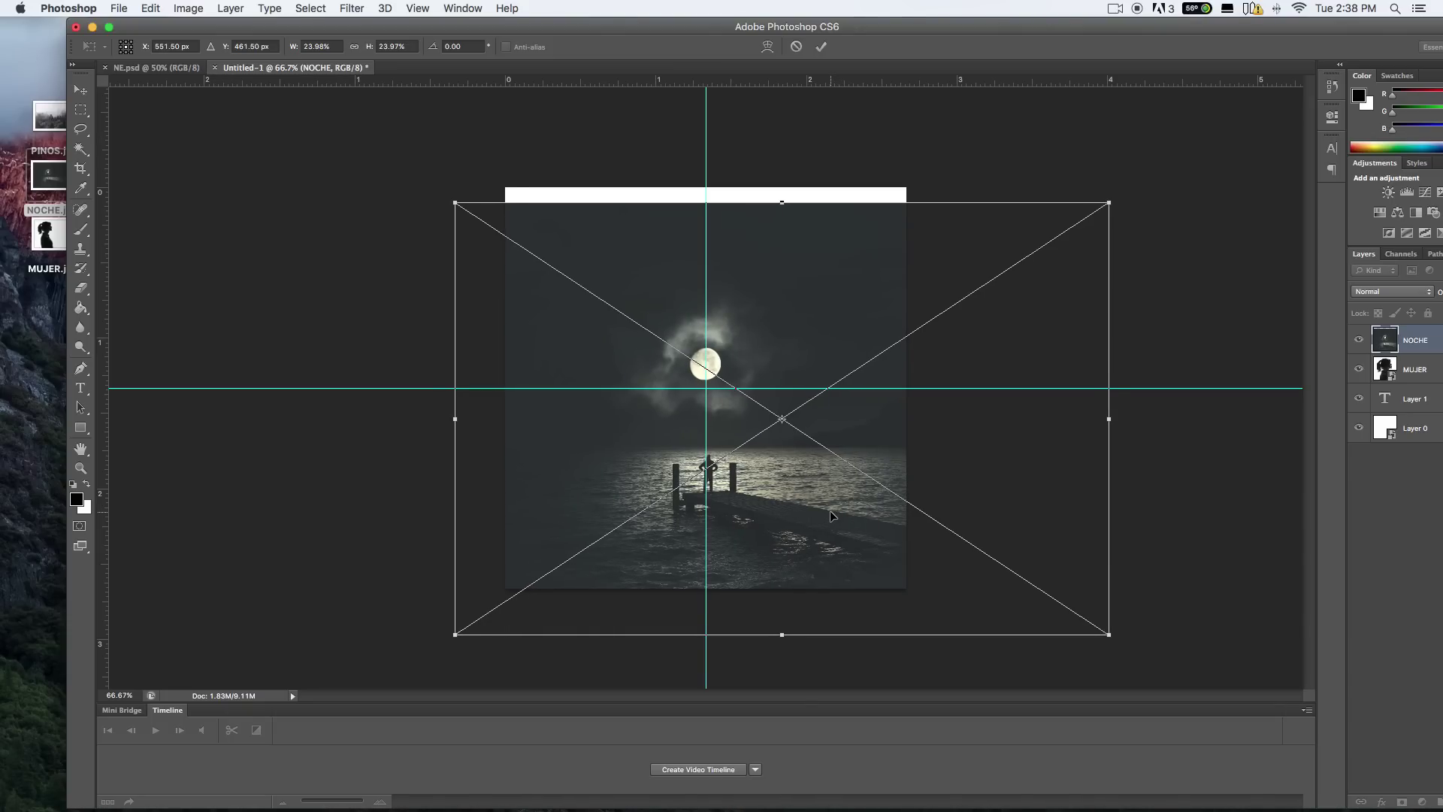
pyautogui.press('Return')
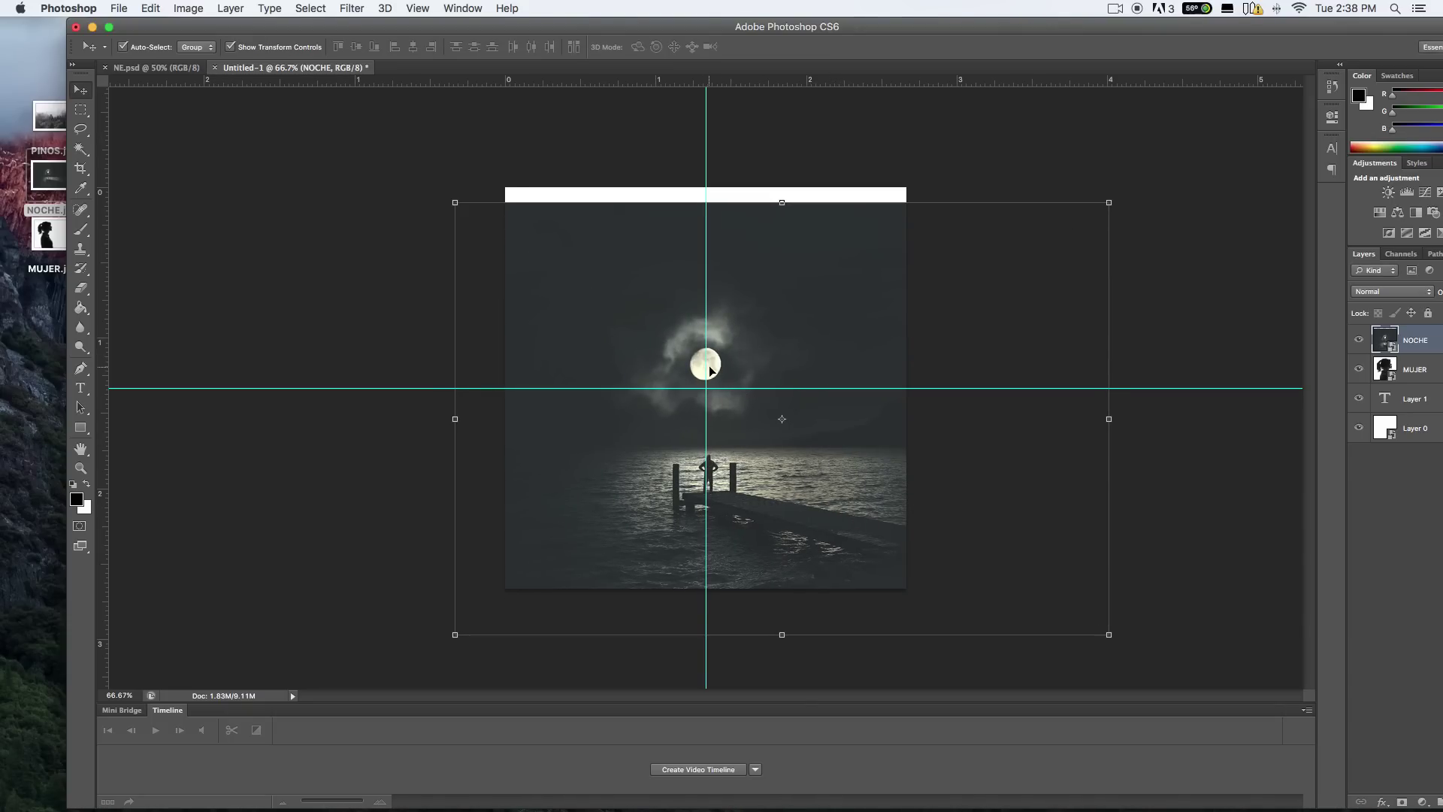
pyautogui.moveTo(710, 370); pyautogui.dragTo(717, 368)
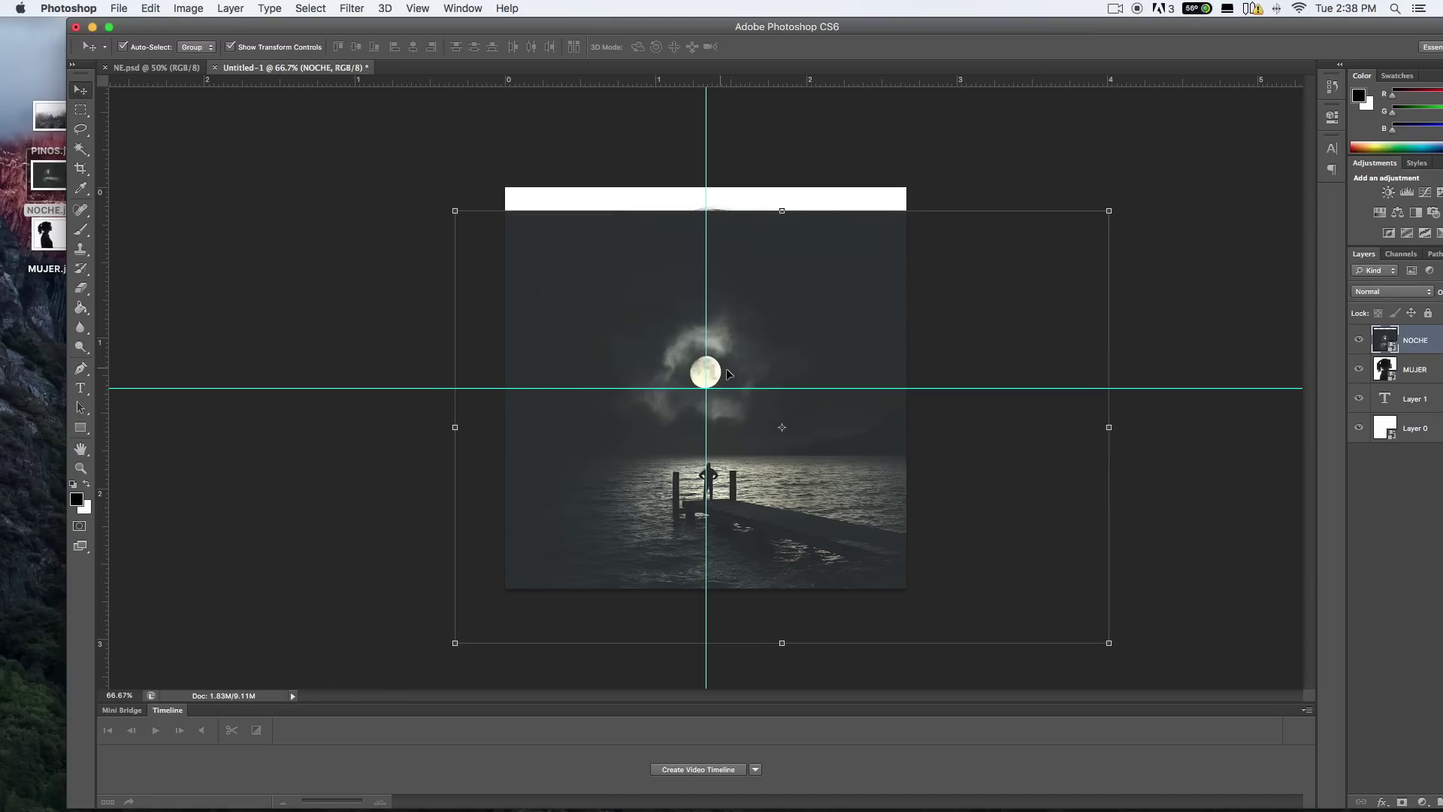
pyautogui.click(1359, 339)
# - Place PINOS.jpg at about 23%, moved up so the forest fills the canvas top
pyautogui.moveTo(48, 117); pyautogui.dragTo(830, 371)
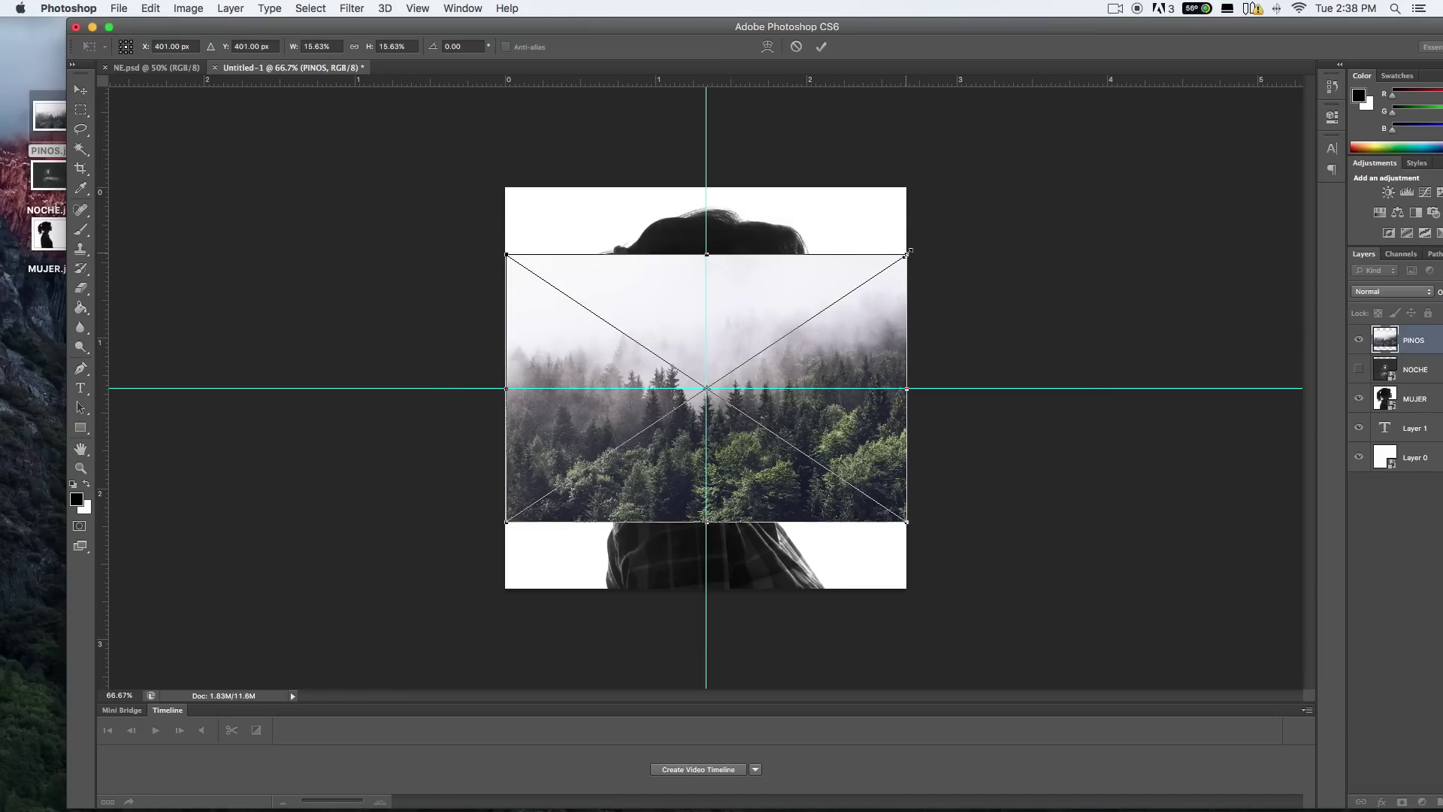
pyautogui.moveTo(907, 253); pyautogui.dragTo(1094, 136)
pyautogui.moveTo(783, 312); pyautogui.dragTo(698, 257)
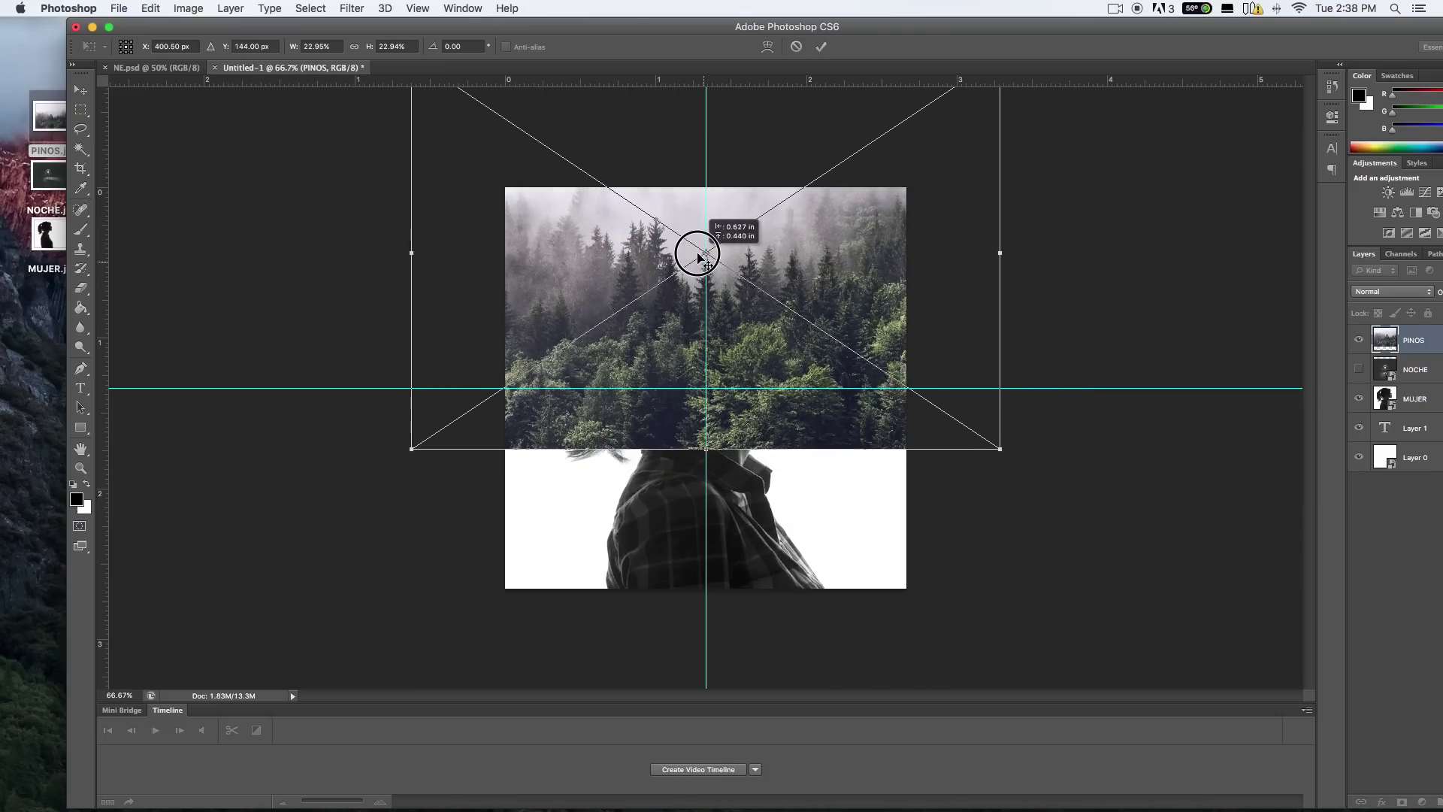
pyautogui.press('Return')
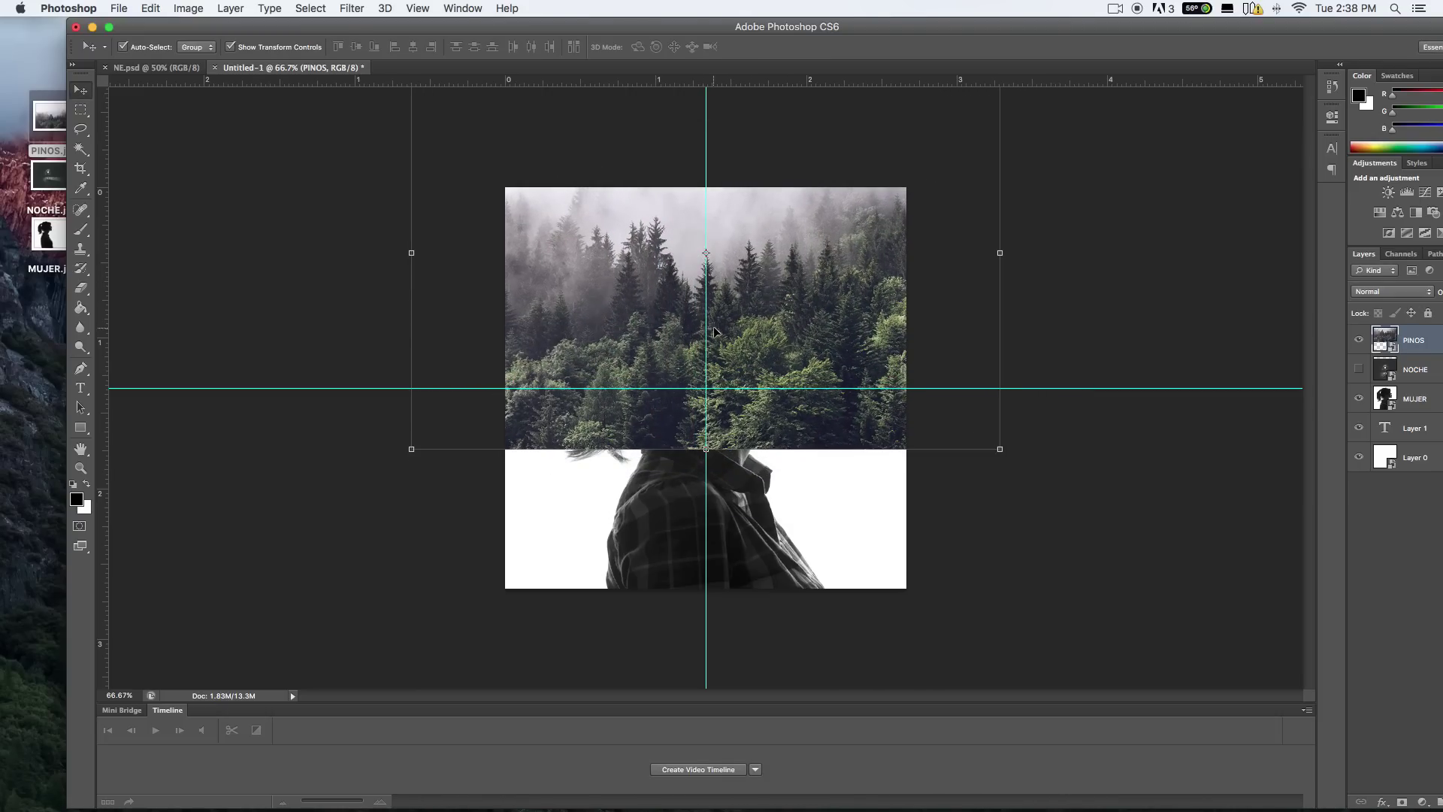
# - Adjust layer visibility so PINOS and NOCHE are hidden, leaving only the silhouette
pyautogui.click(1358, 370)
pyautogui.click(1193, 307)
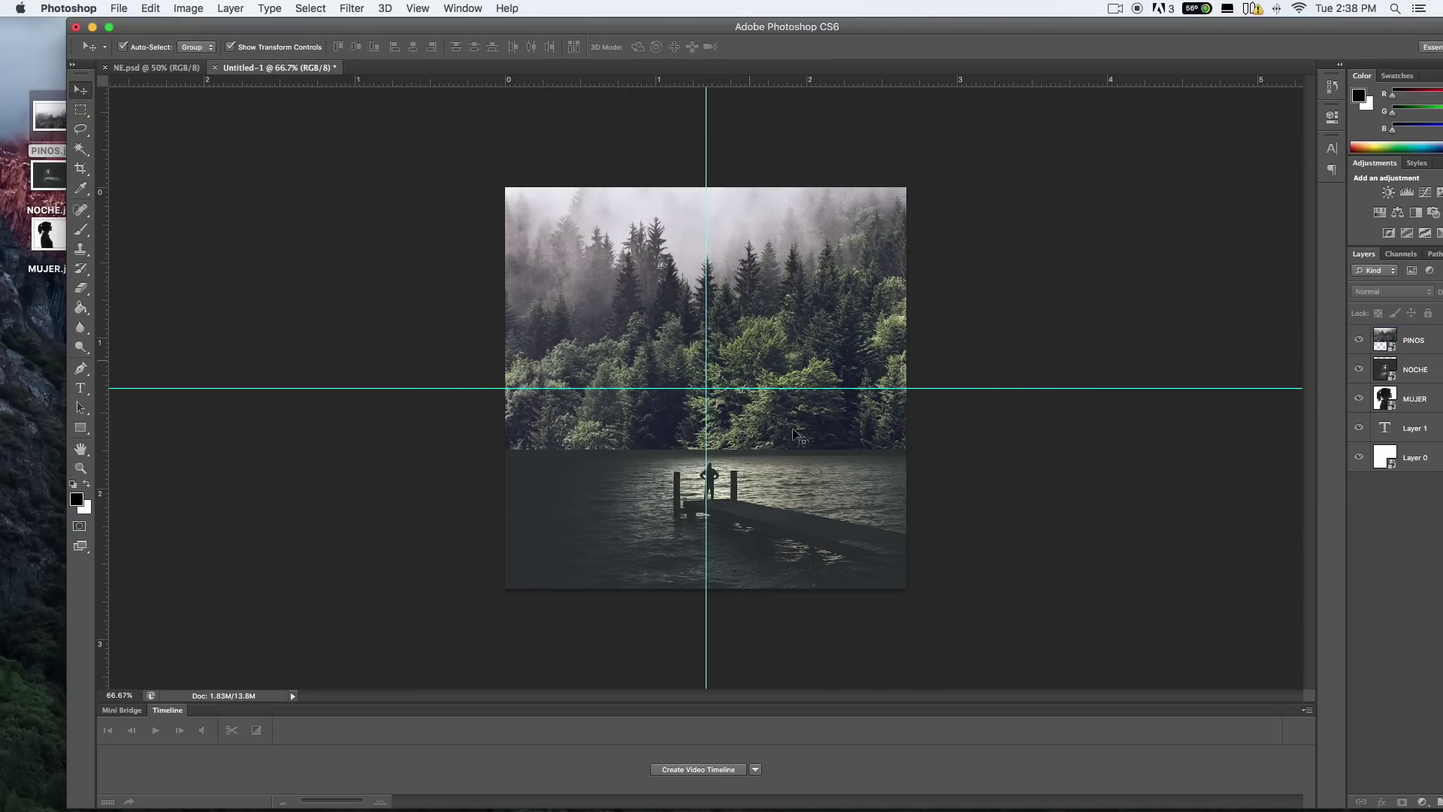
pyautogui.click(1359, 340)
# - Delete the Layer 1 text layer, hide the guides and select MUJER
pyautogui.click(1359, 369)
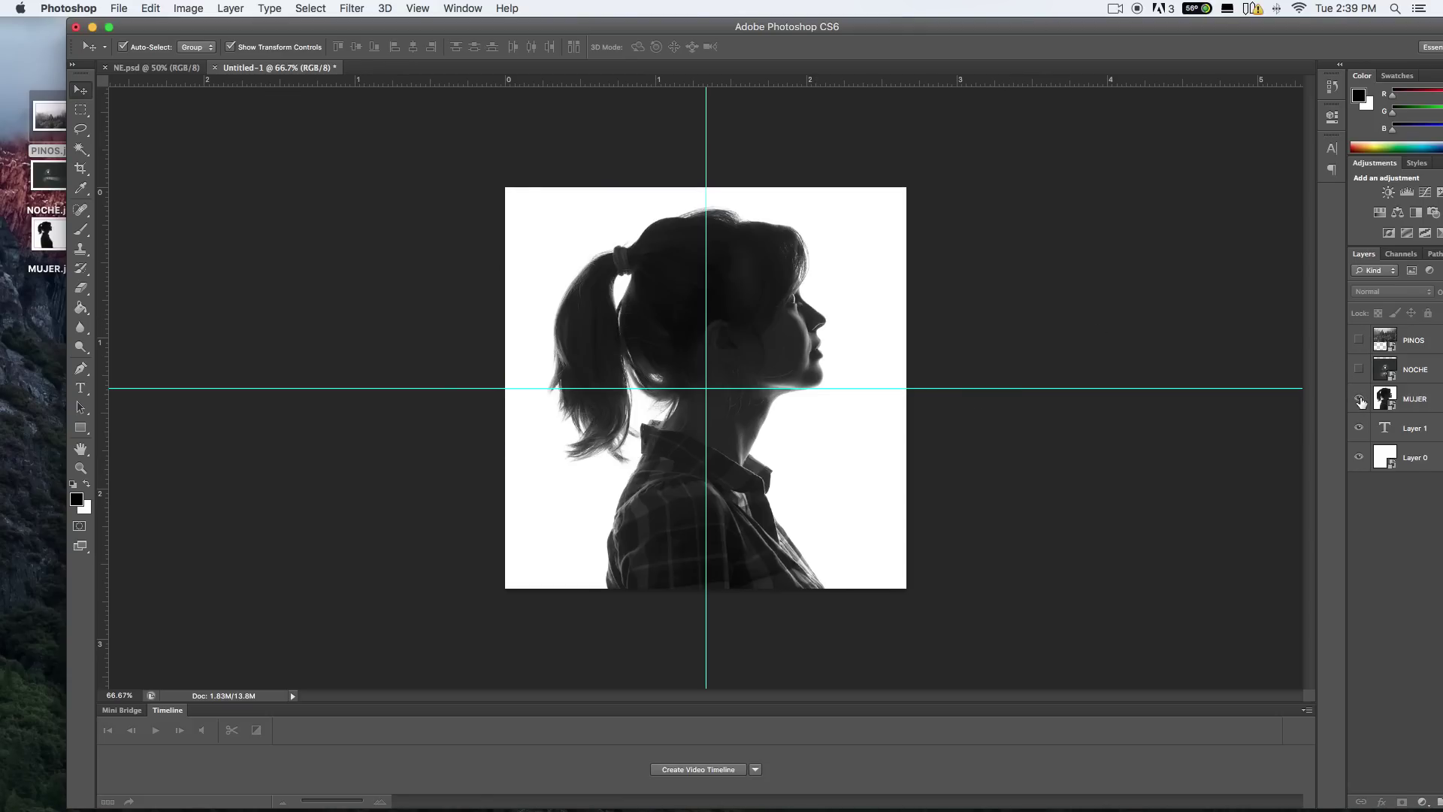
pyautogui.click(1413, 428)
pyautogui.press('Delete')
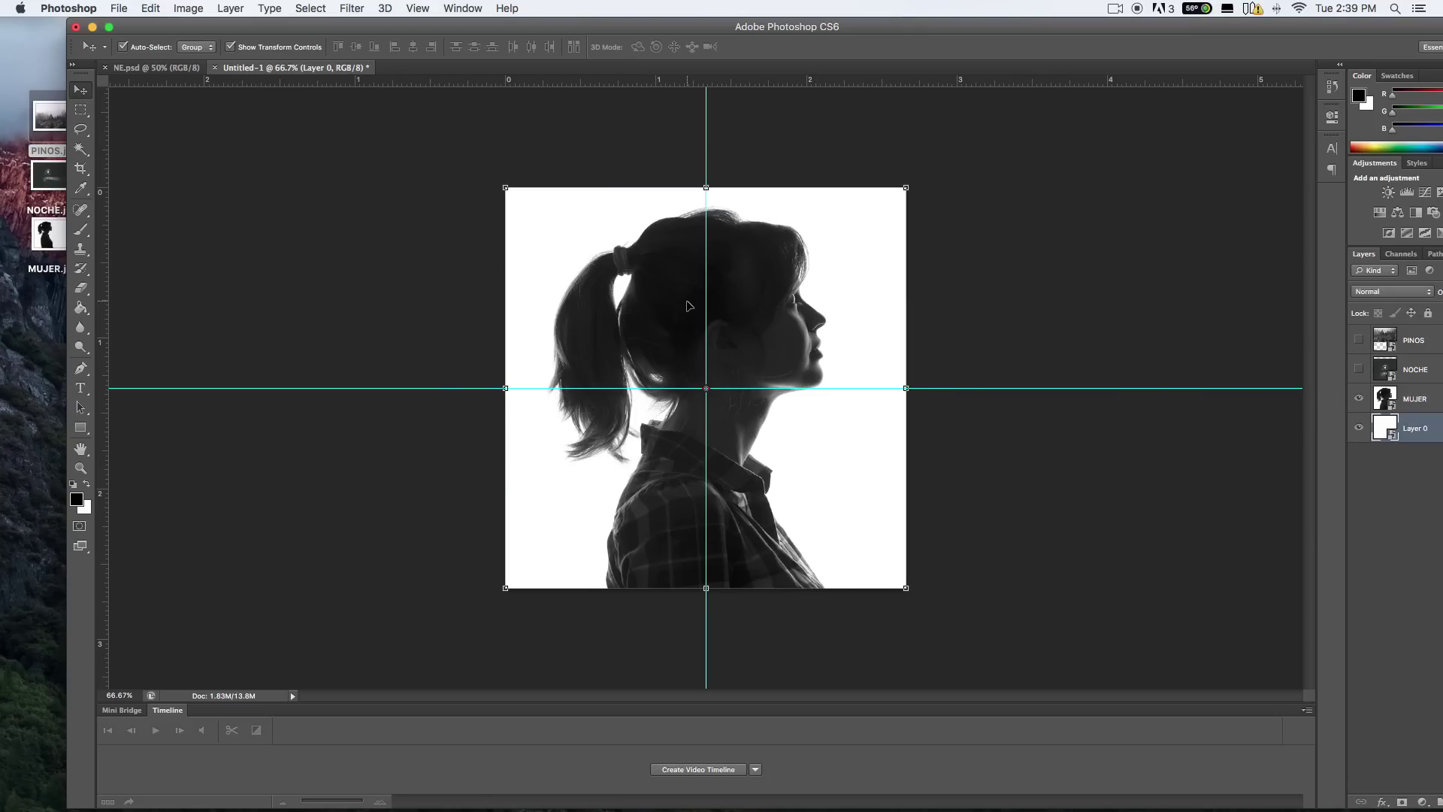
pyautogui.click(990, 492)
pyautogui.press('super+semicolon')
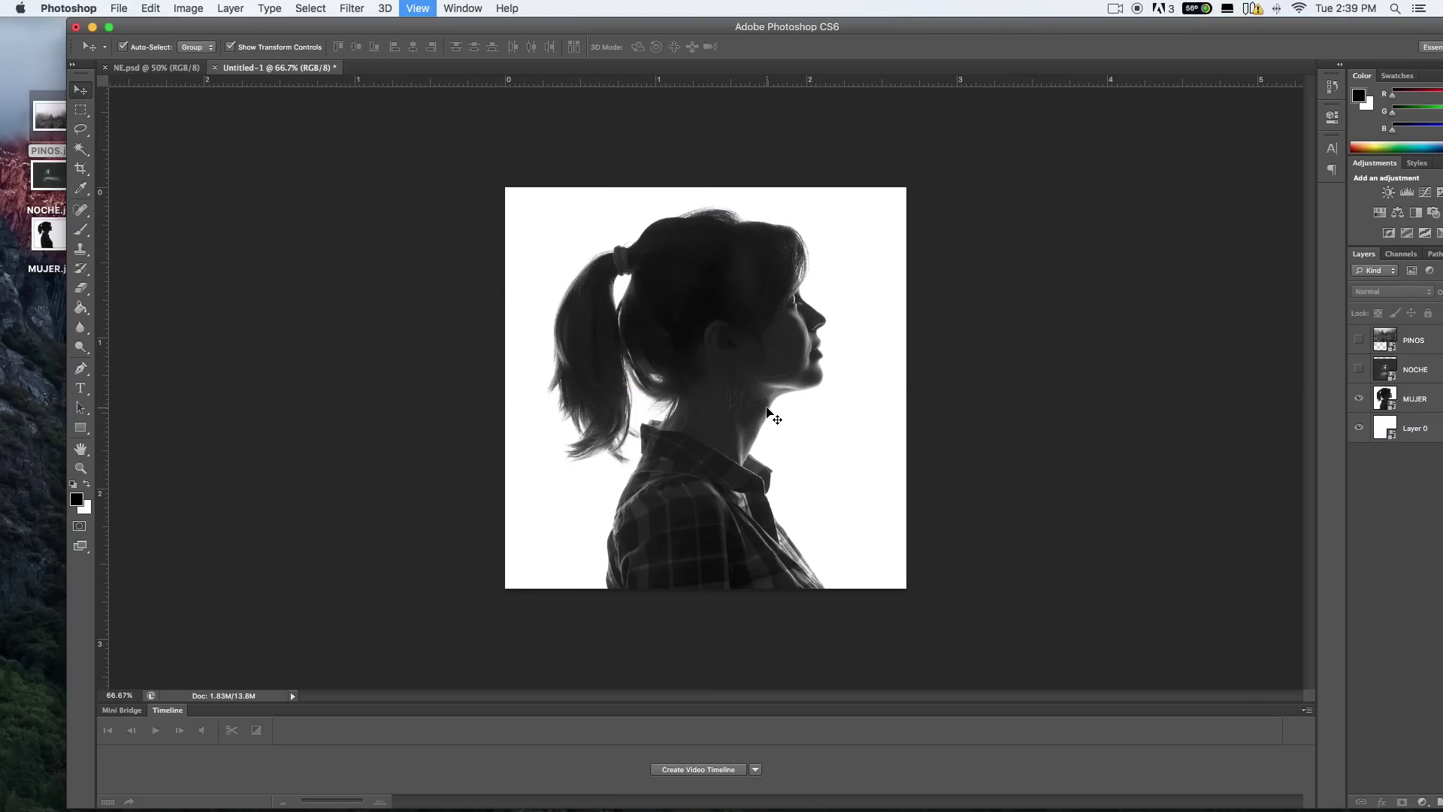
pyautogui.click(712, 373)
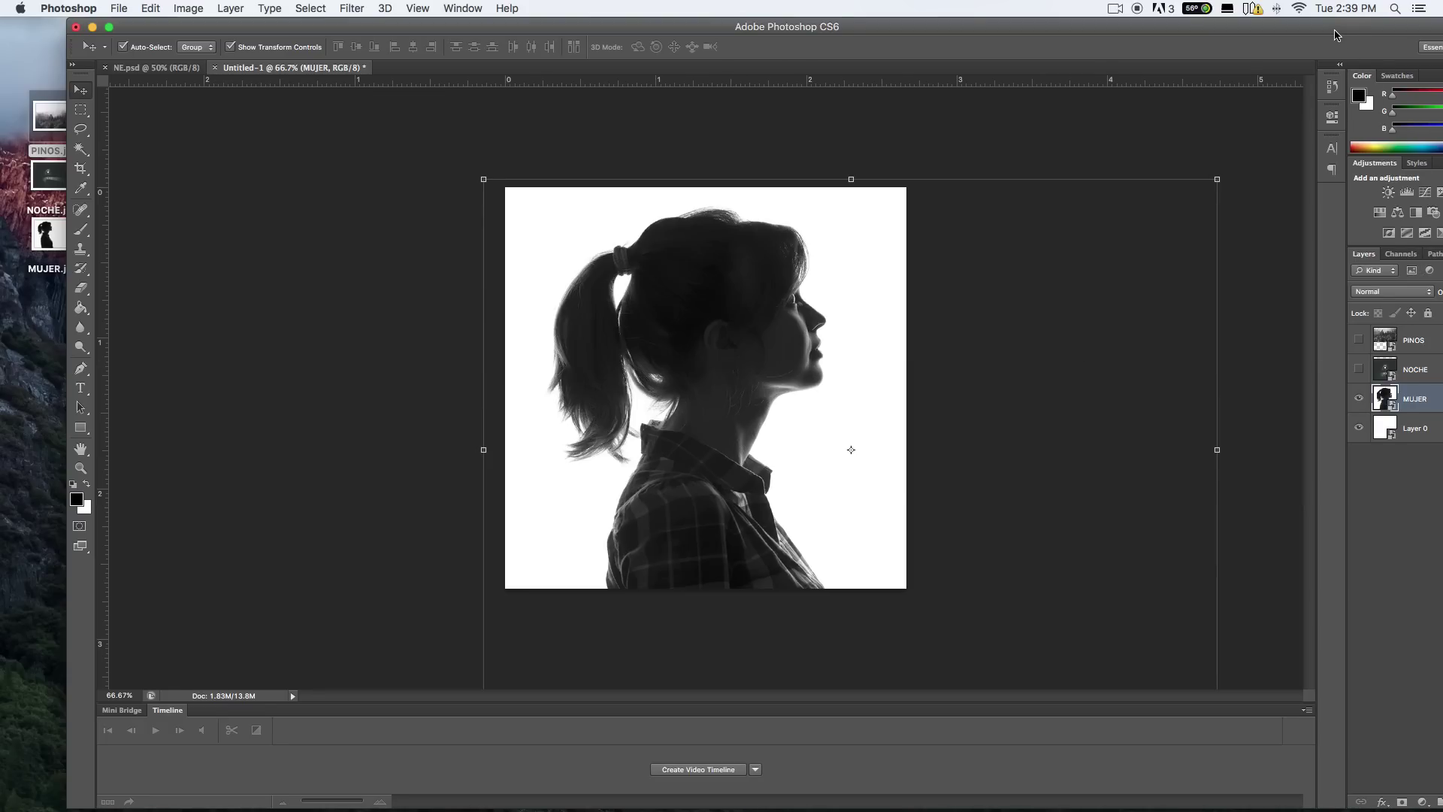
# - Browse MUJER's blend modes, leaving it set to Normal
pyautogui.moveTo(1335, 35); pyautogui.dragTo(1296, 35)
pyautogui.click(1344, 295)
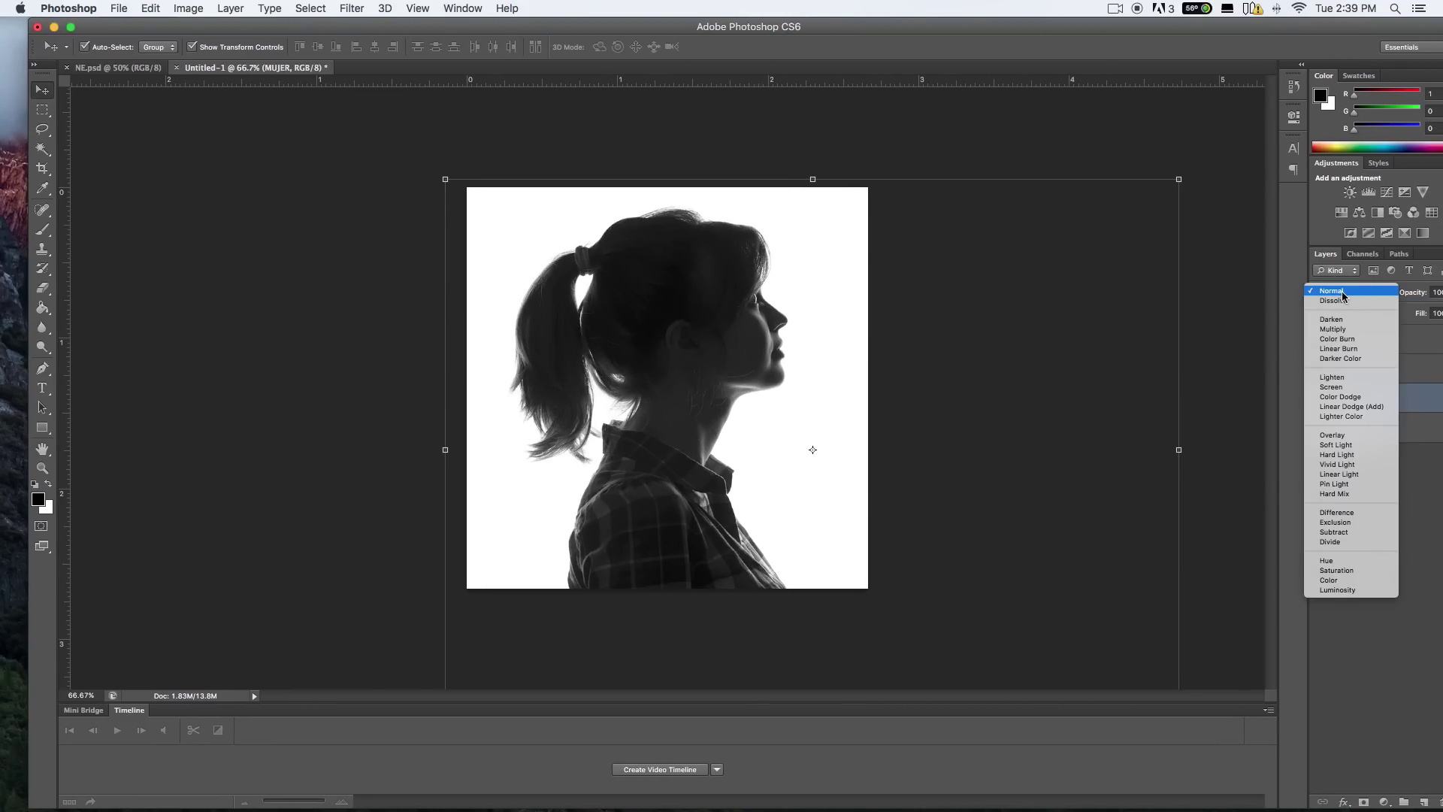
pyautogui.click(1346, 293)
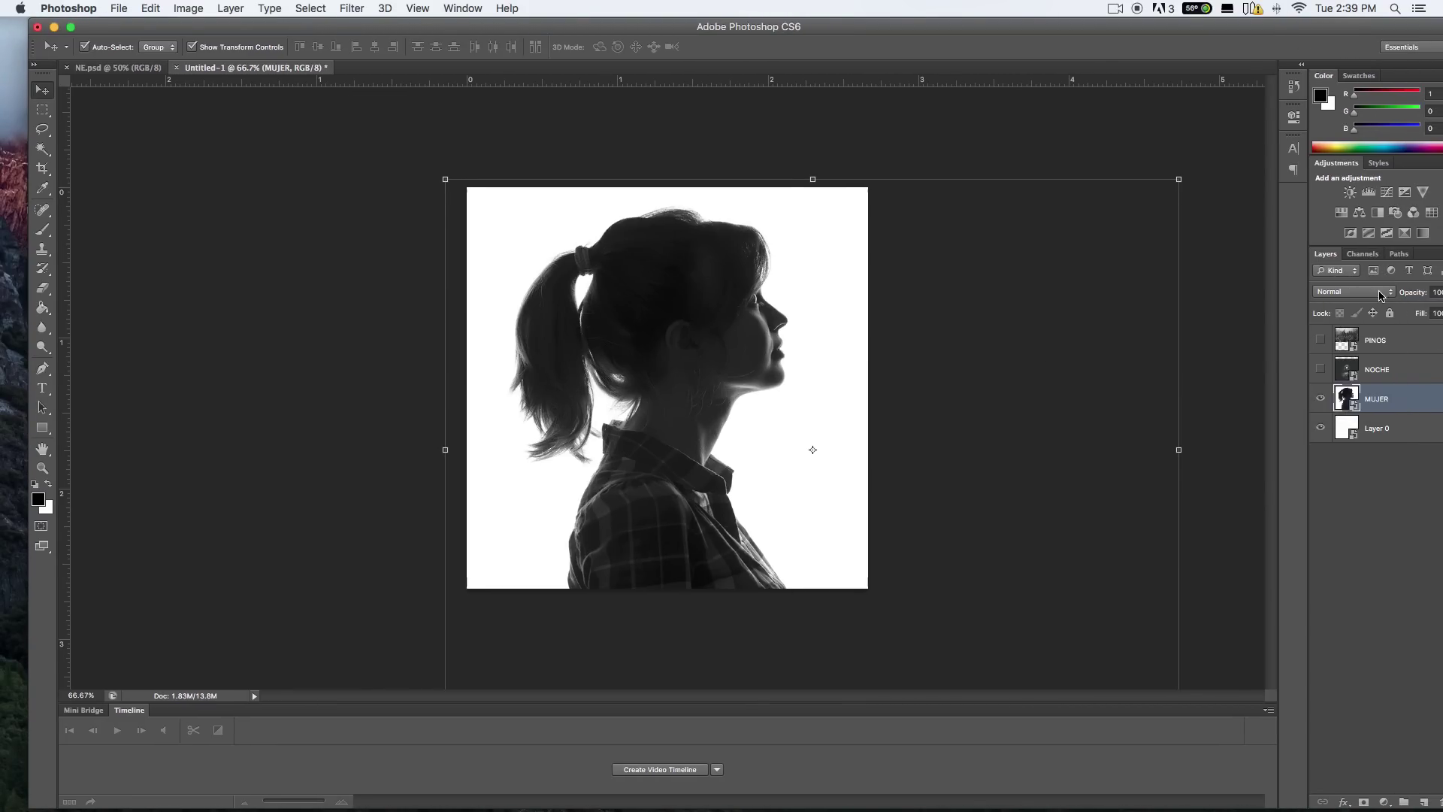
pyautogui.moveTo(1133, 29); pyautogui.dragTo(1099, 29)
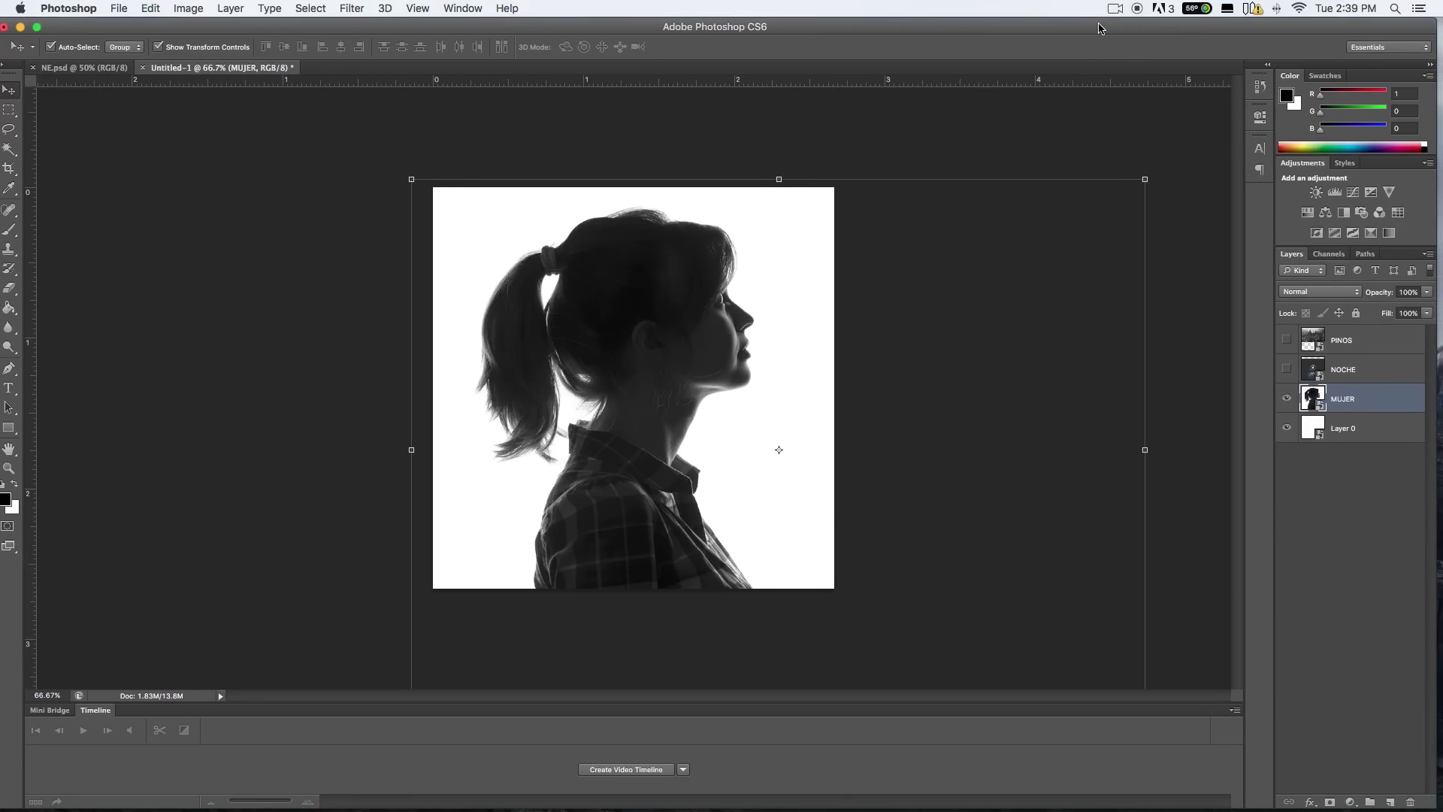
pyautogui.click(1321, 294)
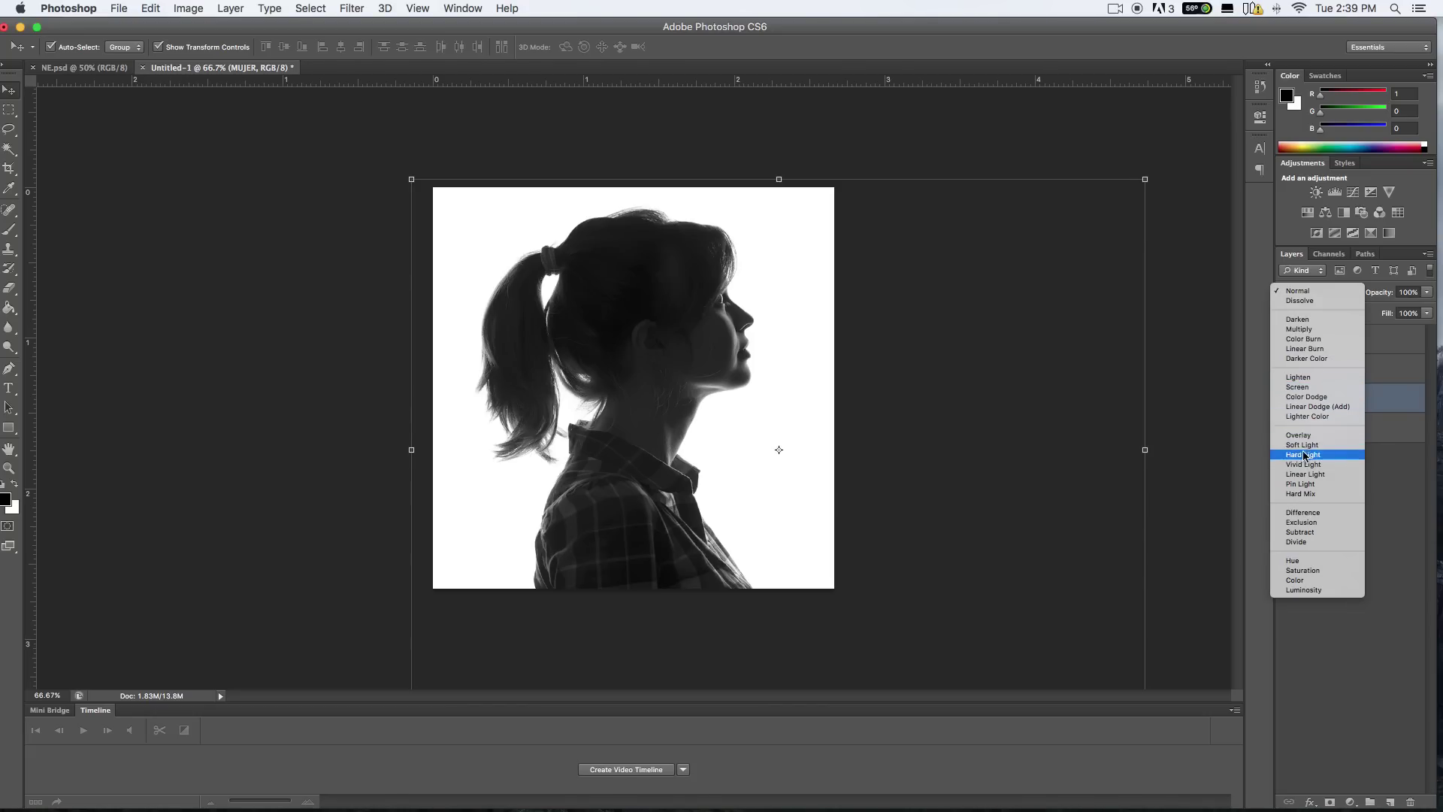
pyautogui.click(1174, 389)
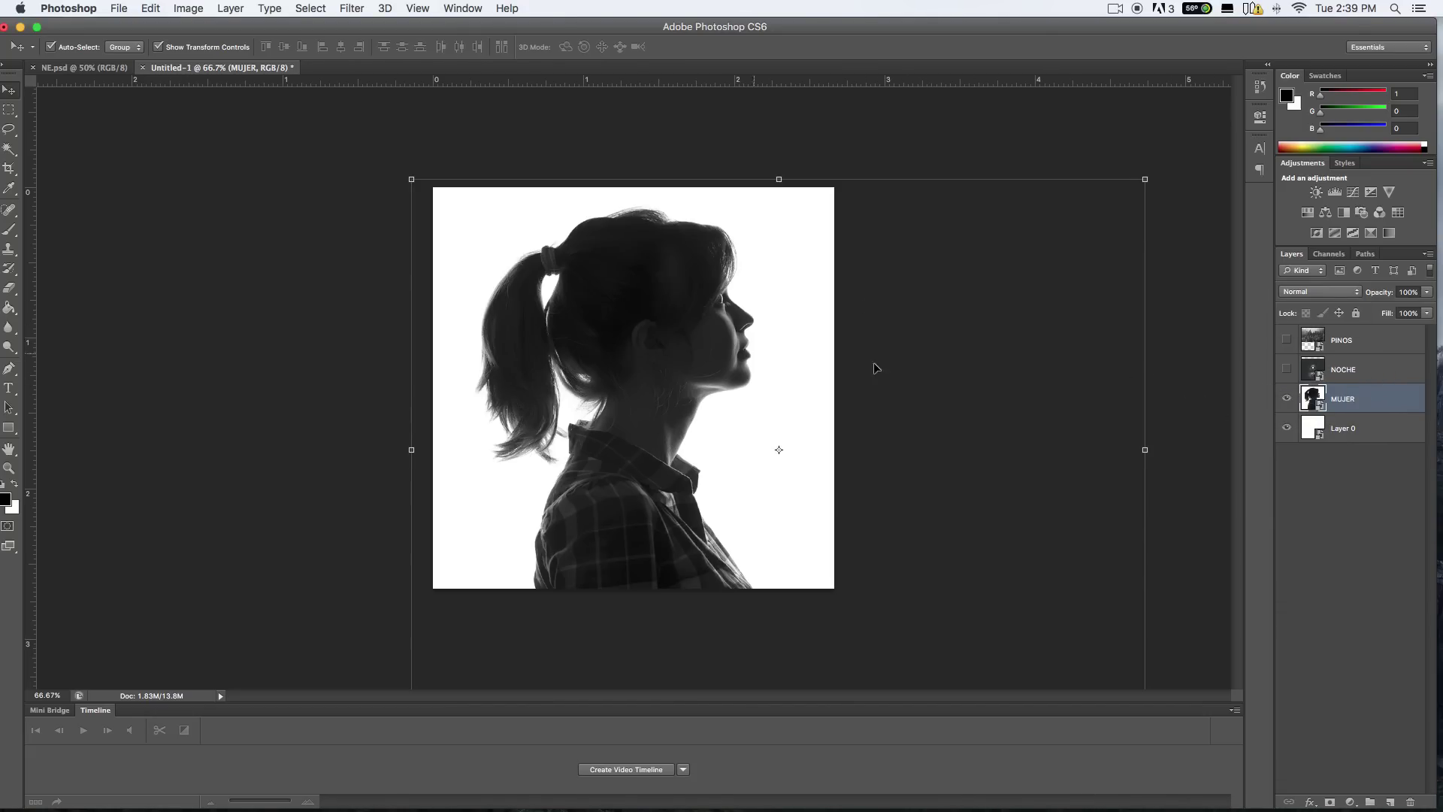
# - Show the NOCHE layer and set its blend mode to Screen
pyautogui.moveTo(485, 26); pyautogui.dragTo(544, 27)
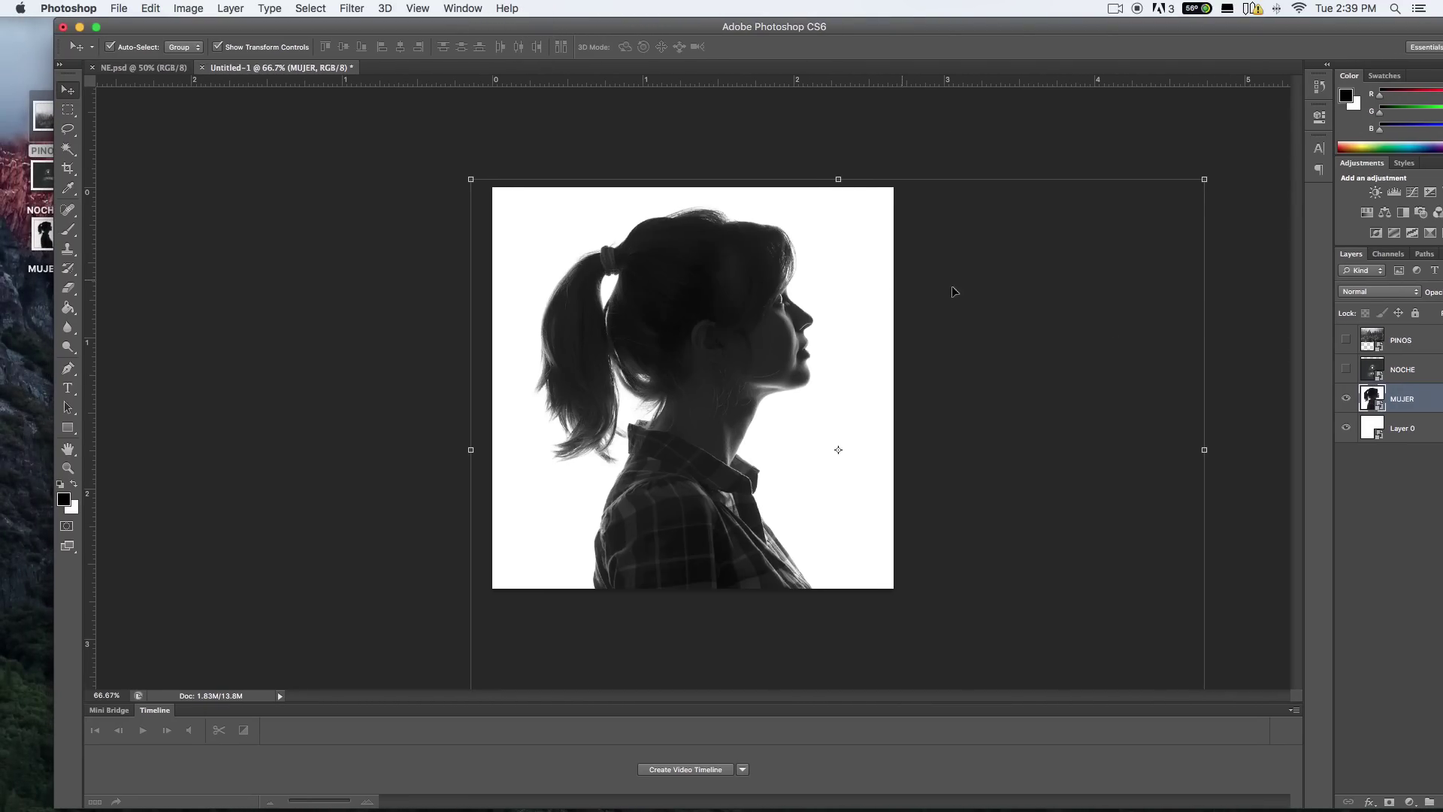
pyautogui.click(1345, 369)
pyautogui.click(1390, 369)
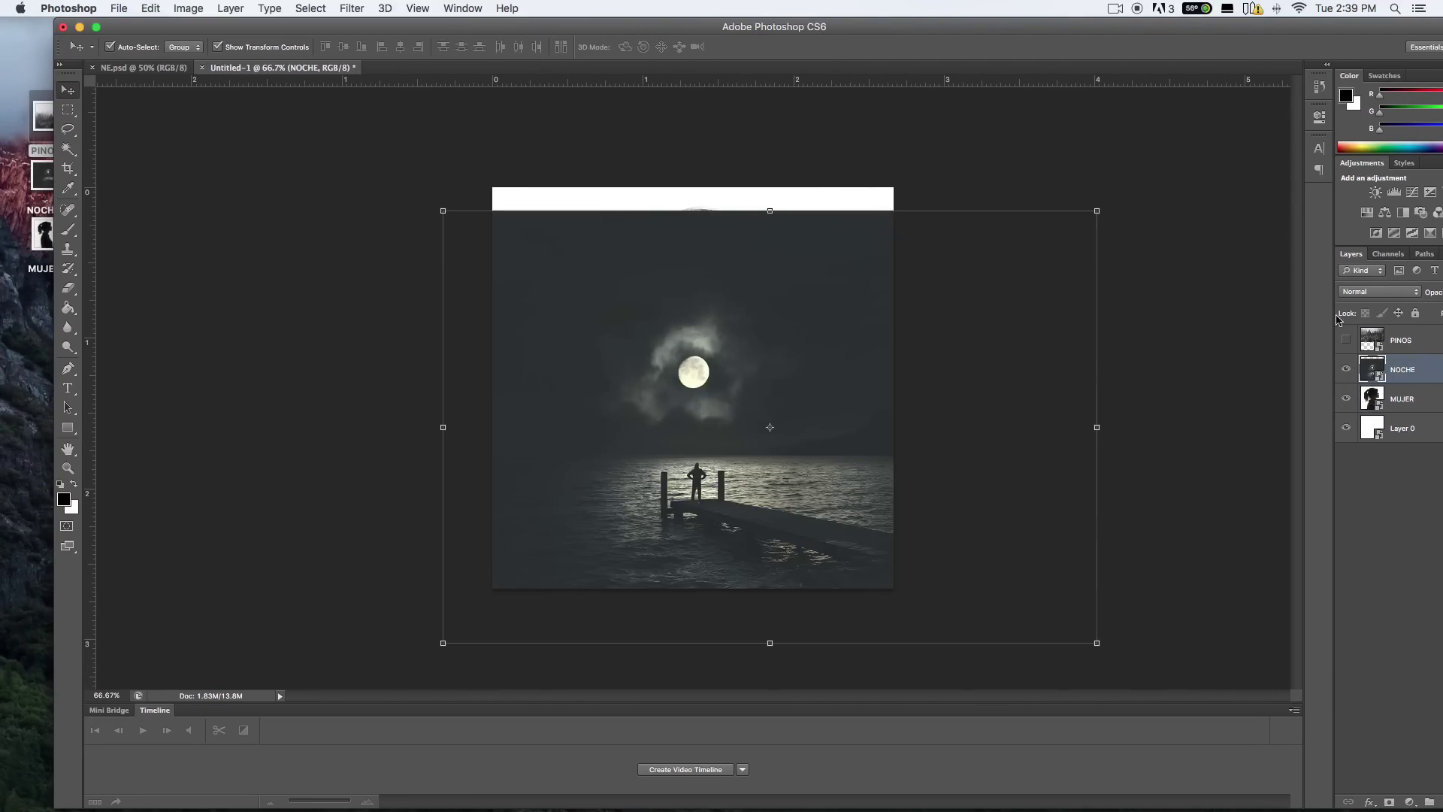
pyautogui.moveTo(799, 30); pyautogui.dragTo(769, 30)
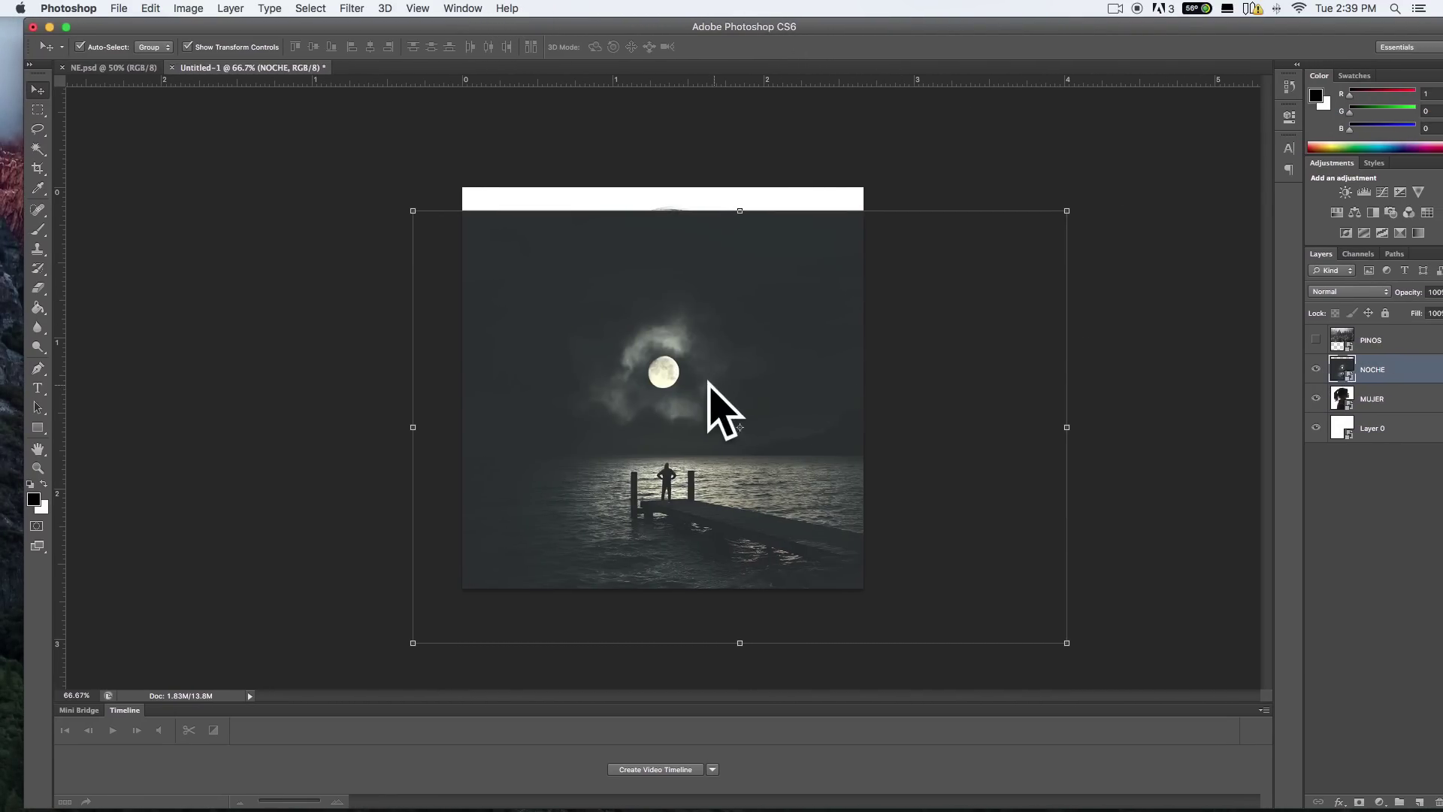
pyautogui.click(1362, 299)
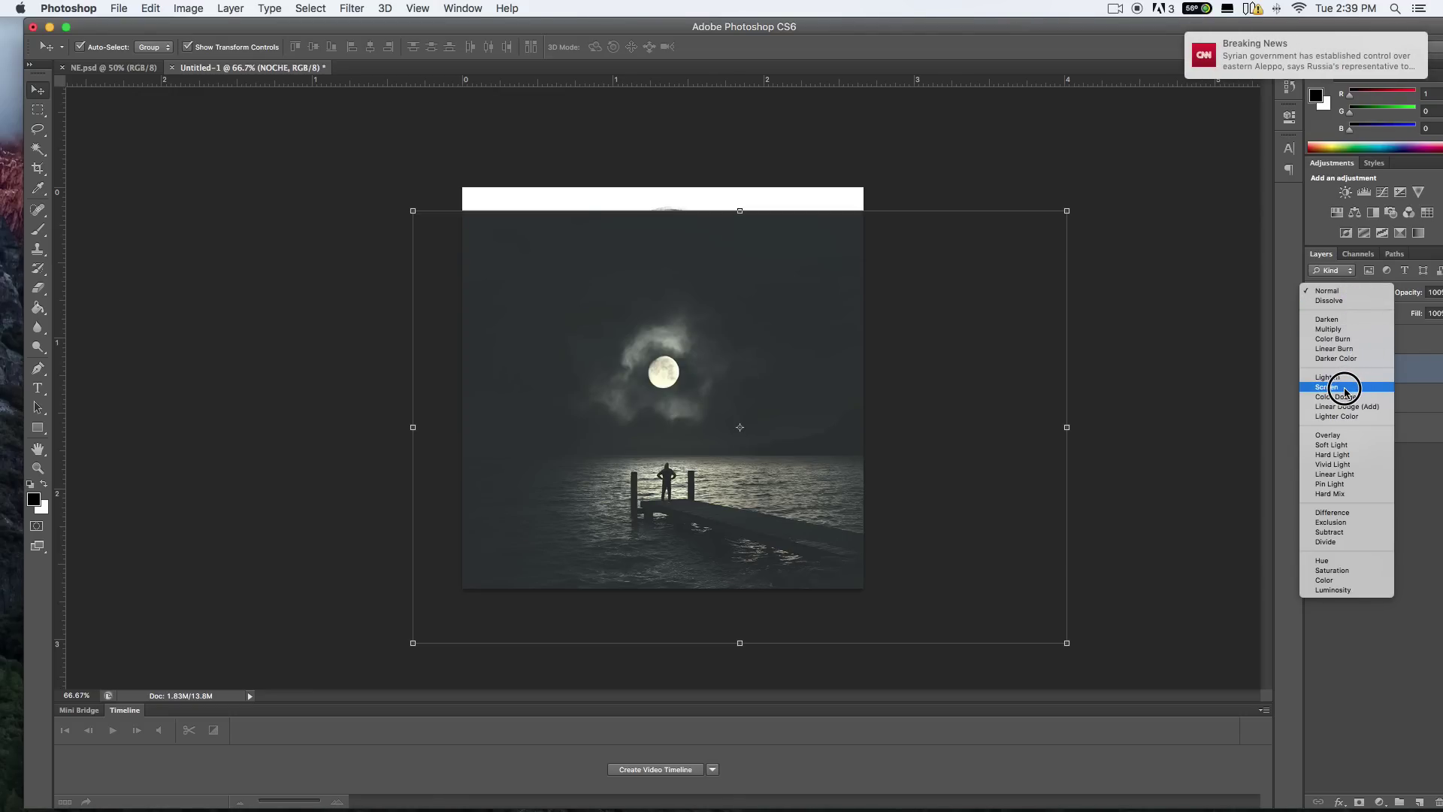
pyautogui.click(1344, 388)
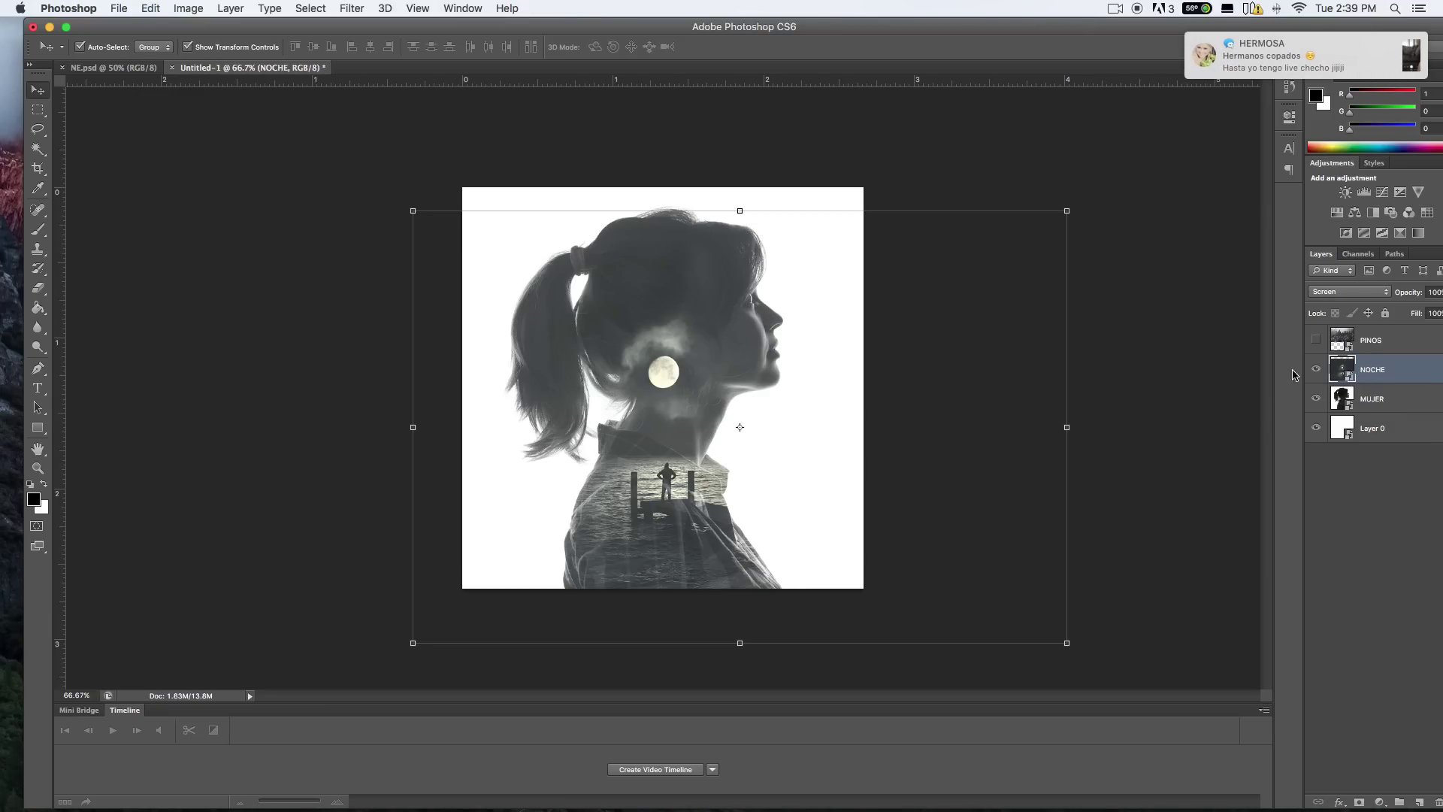
# - Compare NOCHE on and off, nudge it slightly, then show and select PINOS
pyautogui.click(1315, 369)
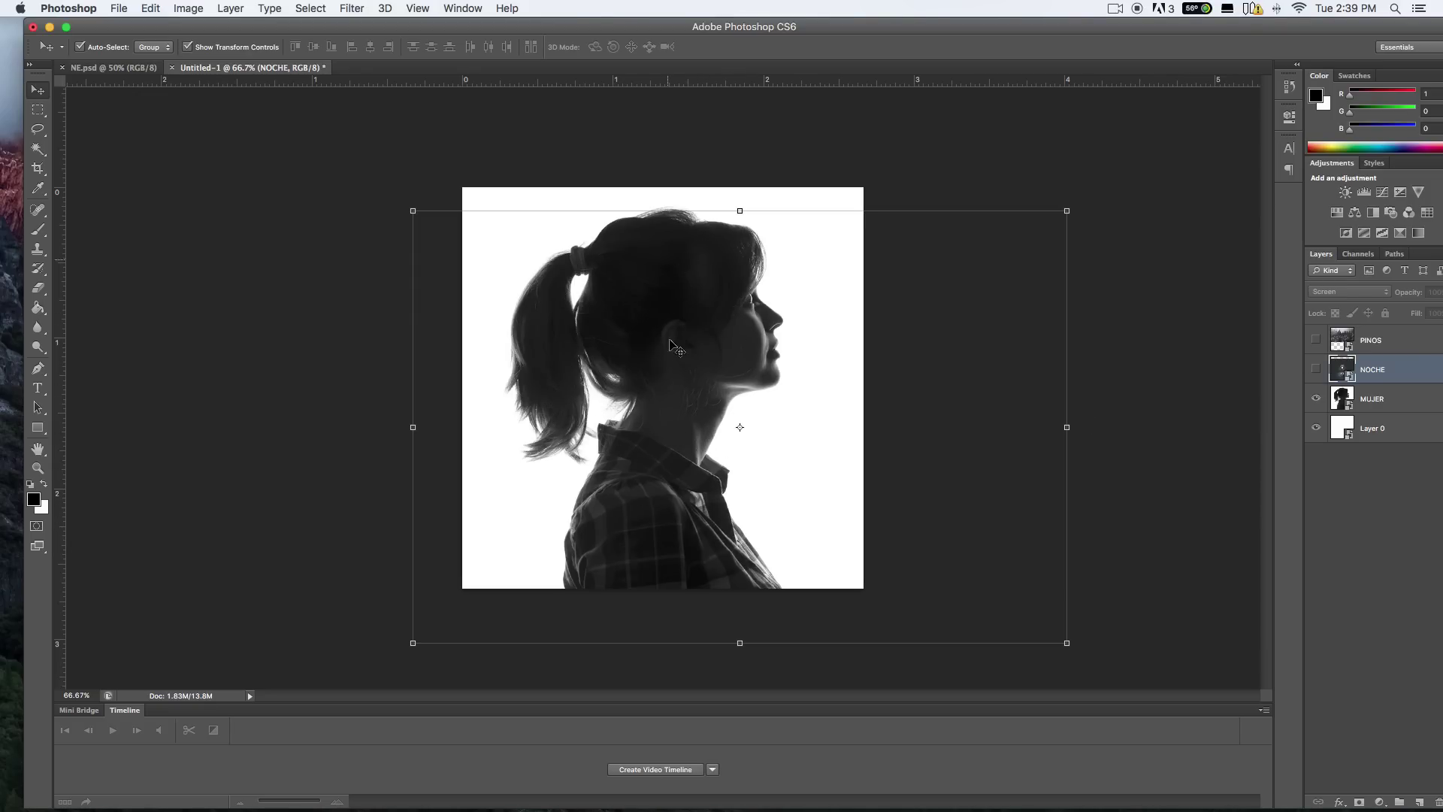
pyautogui.click(1316, 369)
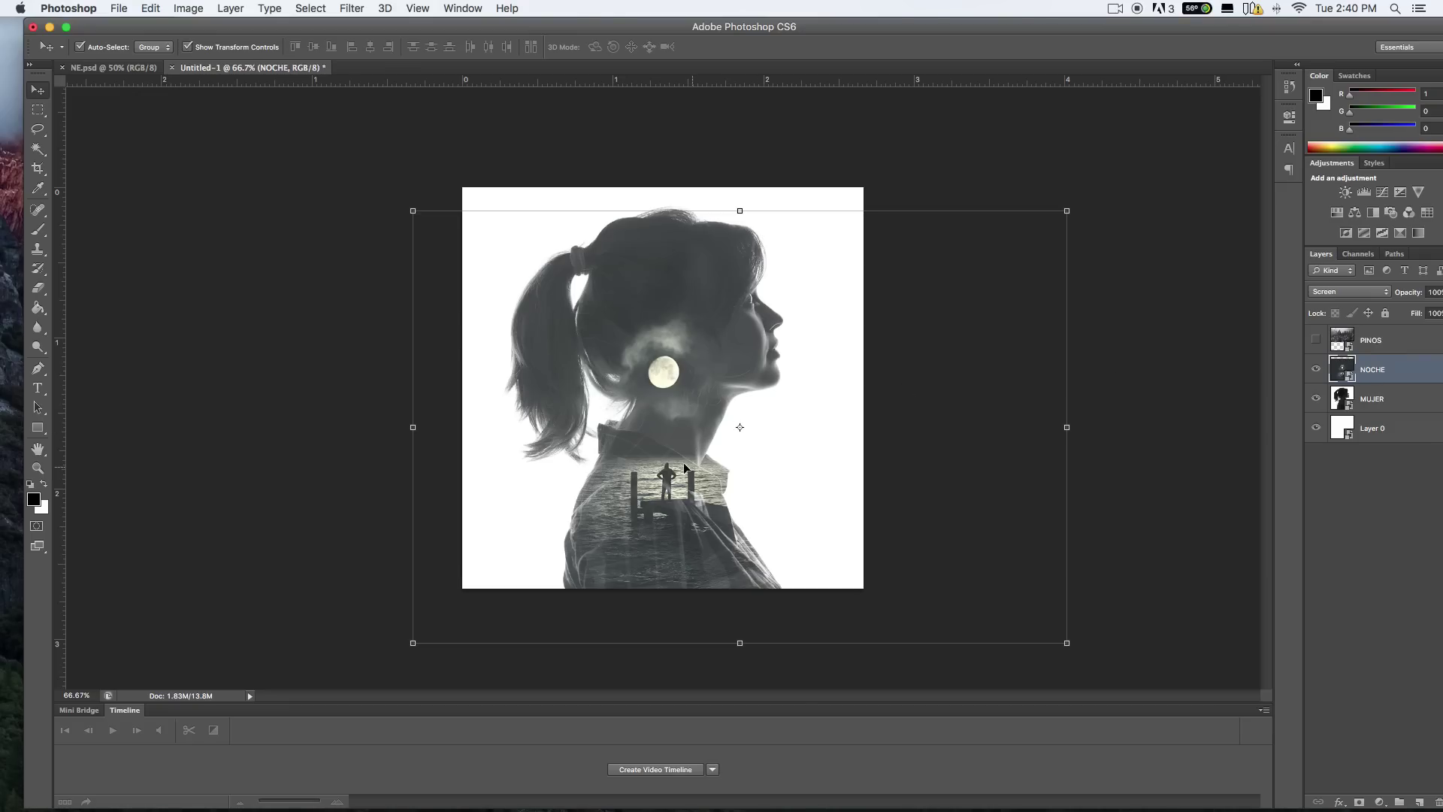
pyautogui.moveTo(680, 485); pyautogui.dragTo(681, 483)
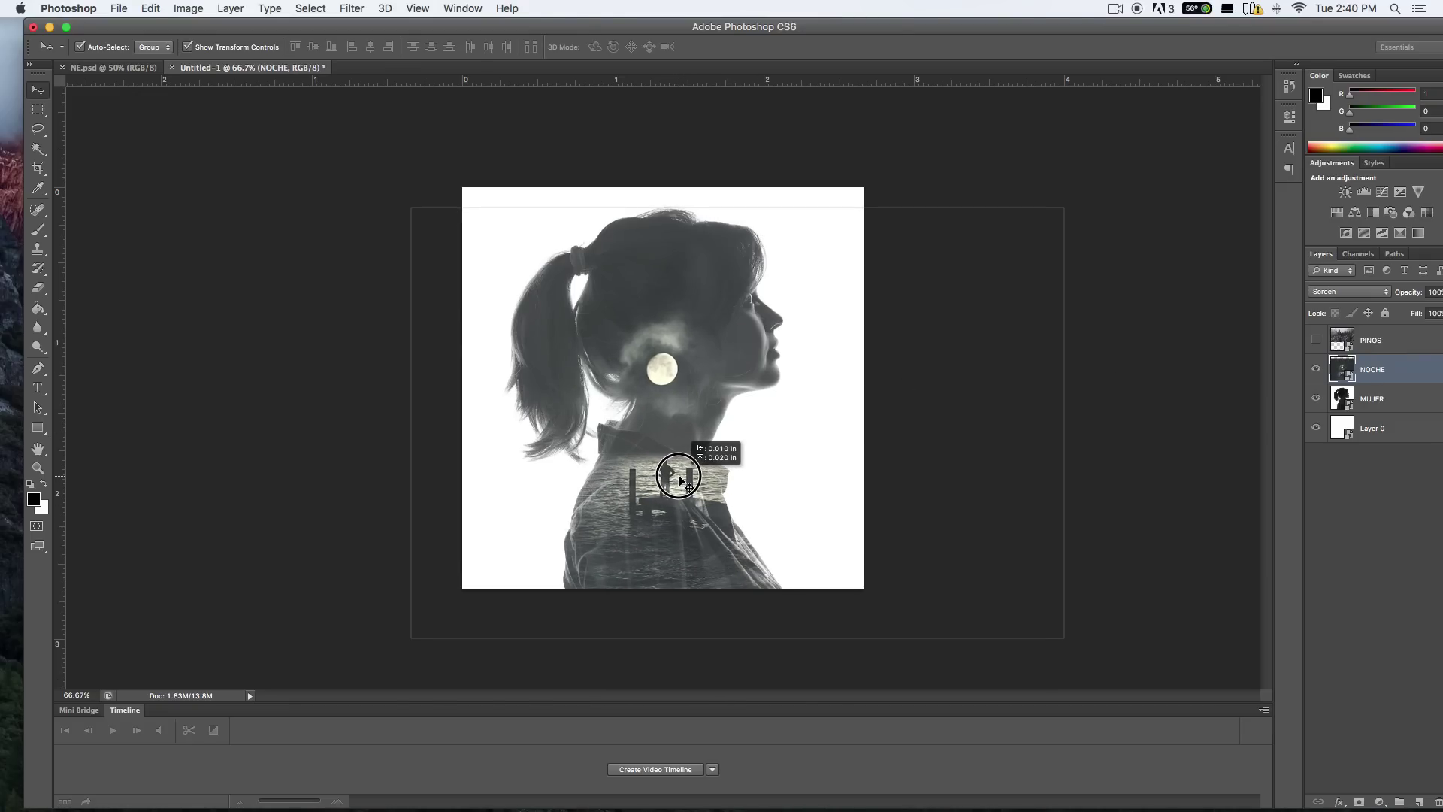
pyautogui.moveTo(682, 483); pyautogui.dragTo(680, 481)
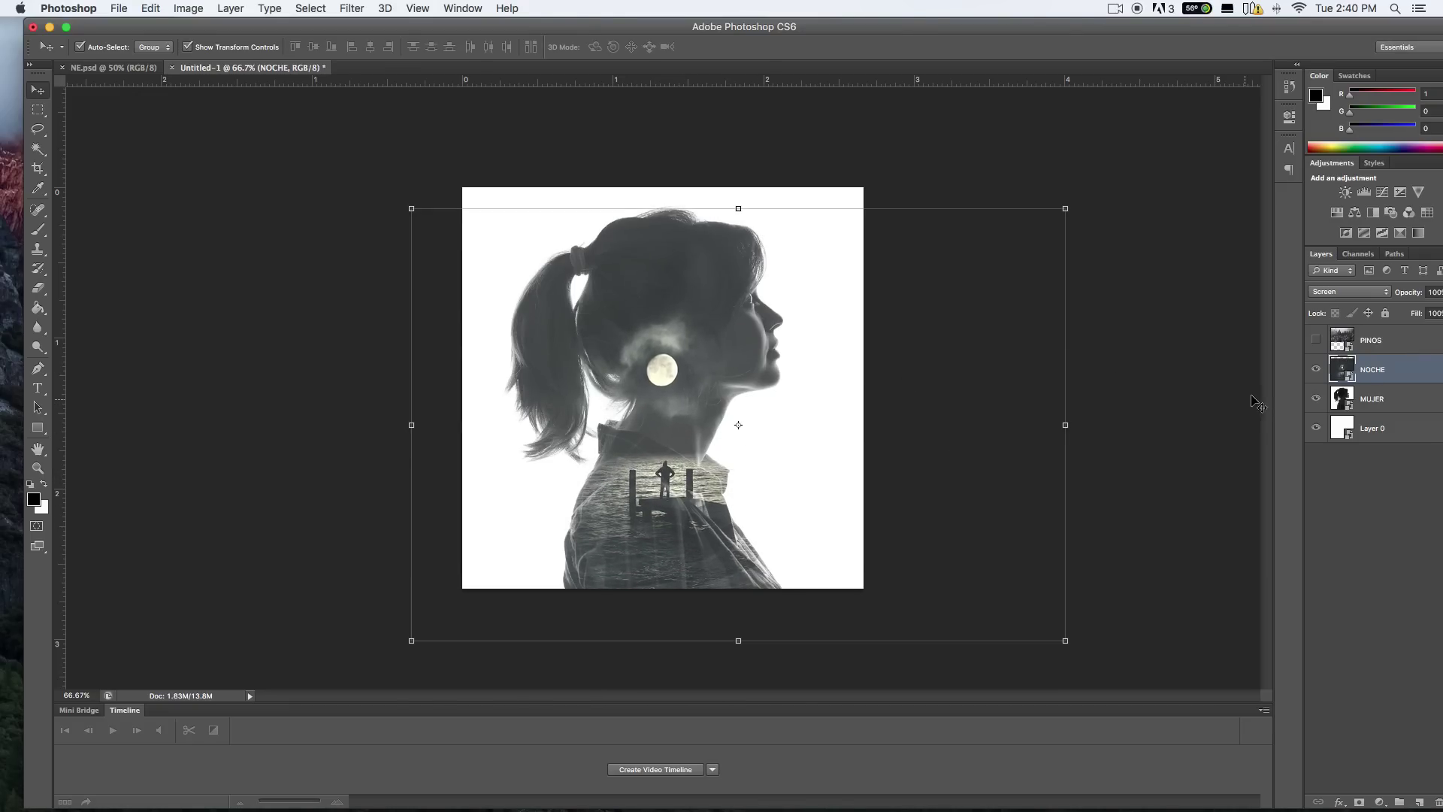
pyautogui.click(1316, 340)
pyautogui.click(1384, 342)
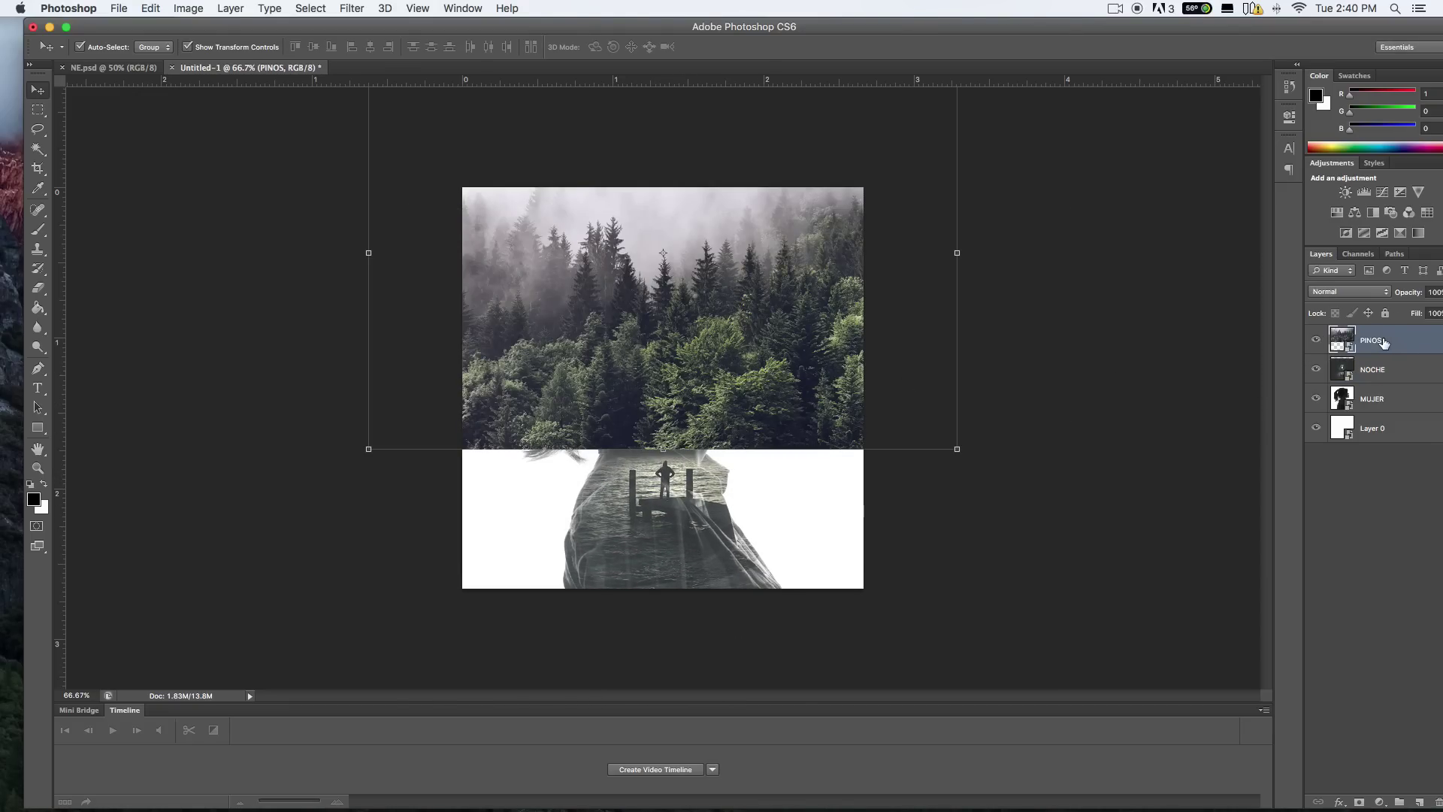
# - Set PINOS to Screen blend after trying Lighten, and shift the forest left
pyautogui.click(1348, 293)
pyautogui.click(1346, 383)
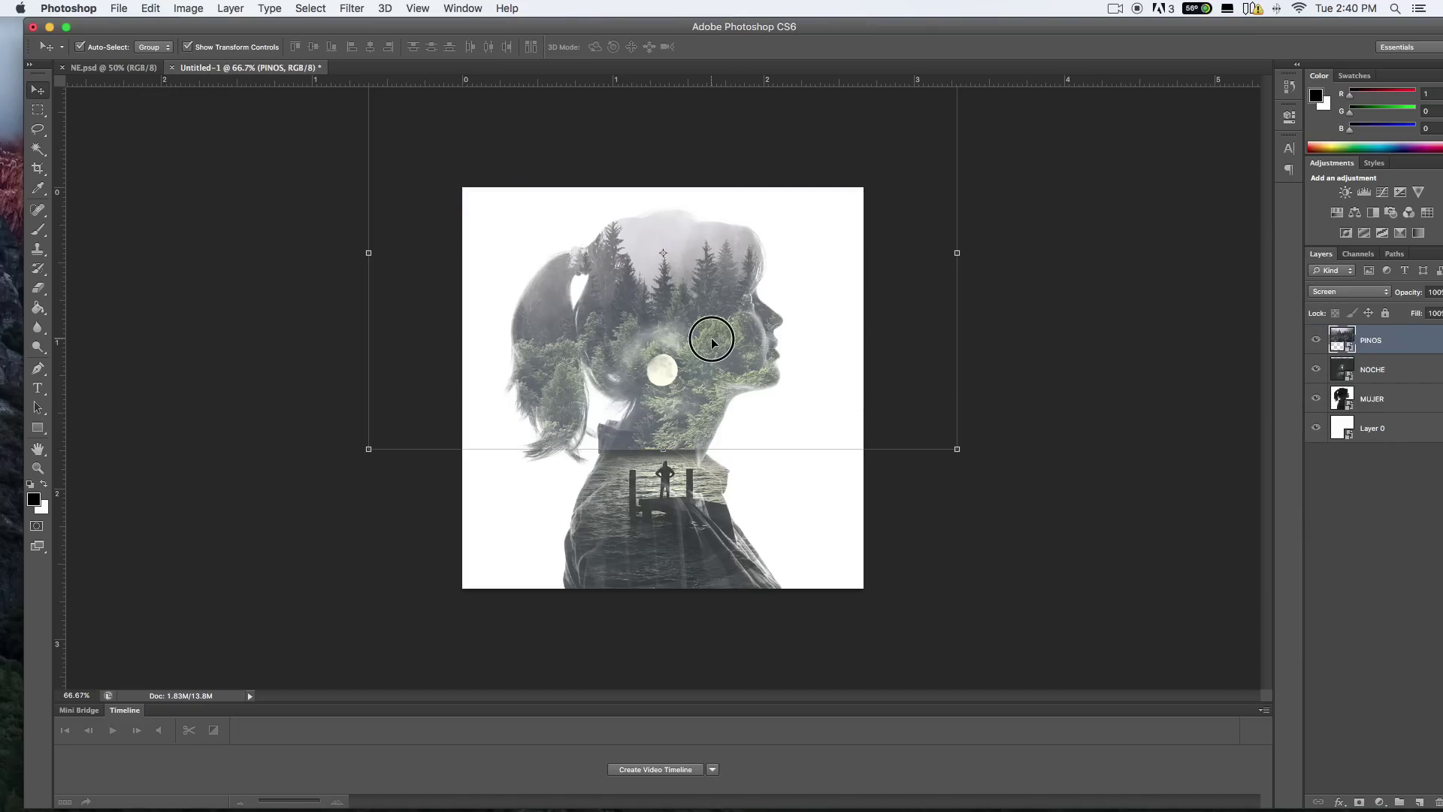
pyautogui.moveTo(712, 342); pyautogui.dragTo(697, 361)
pyautogui.click(1337, 293)
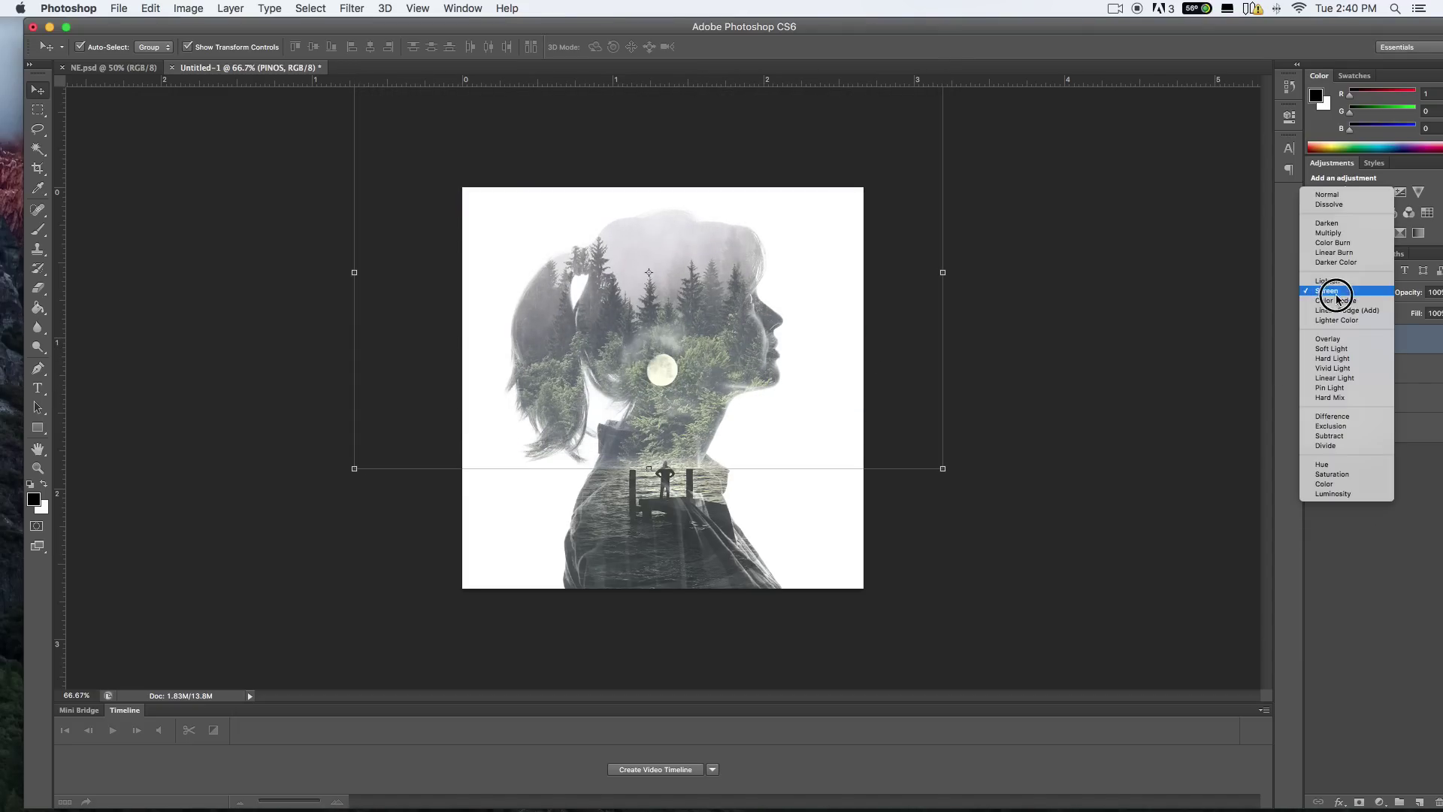
pyautogui.click(1339, 283)
pyautogui.click(1336, 295)
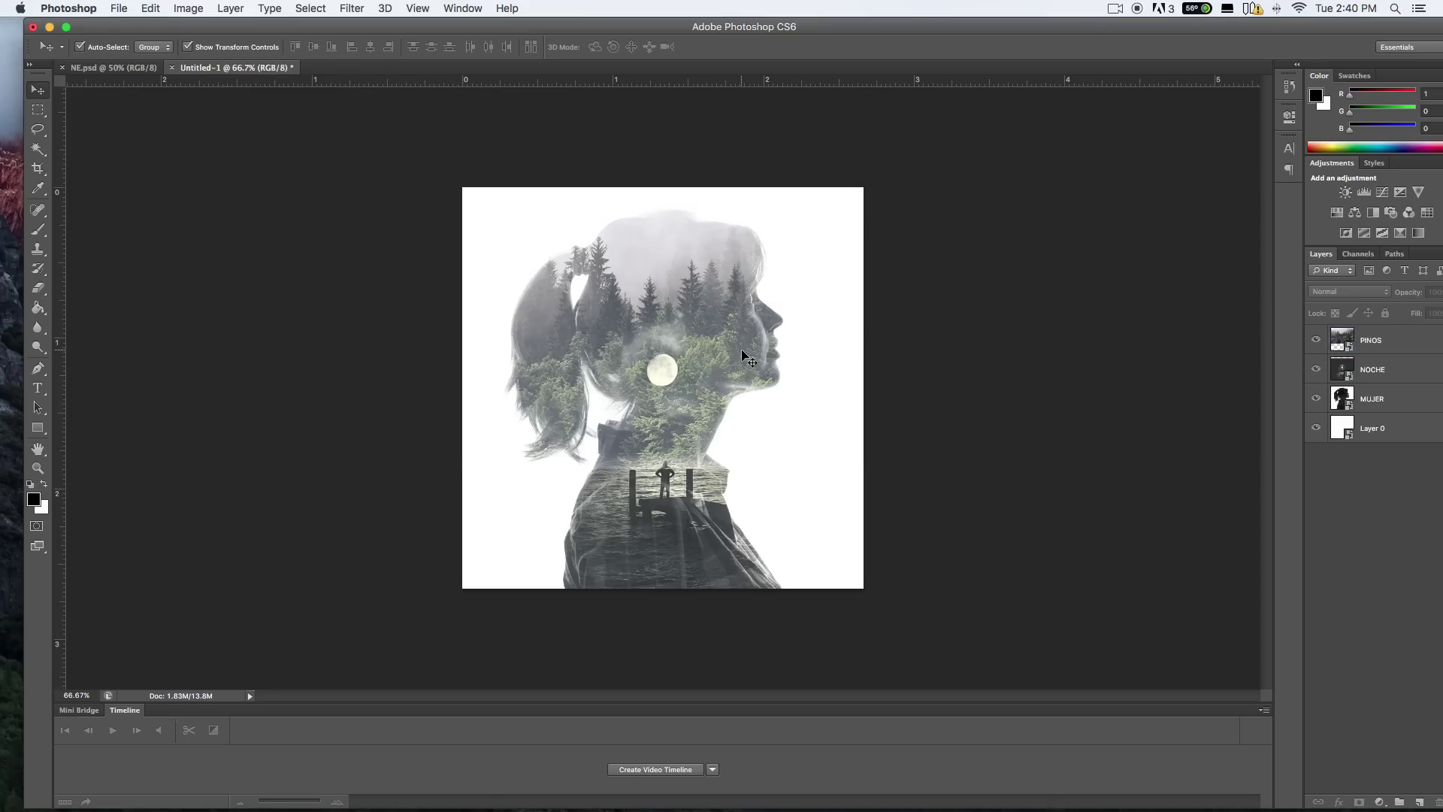
pyautogui.moveTo(740, 347); pyautogui.dragTo(697, 339)
pyautogui.click(1006, 381)
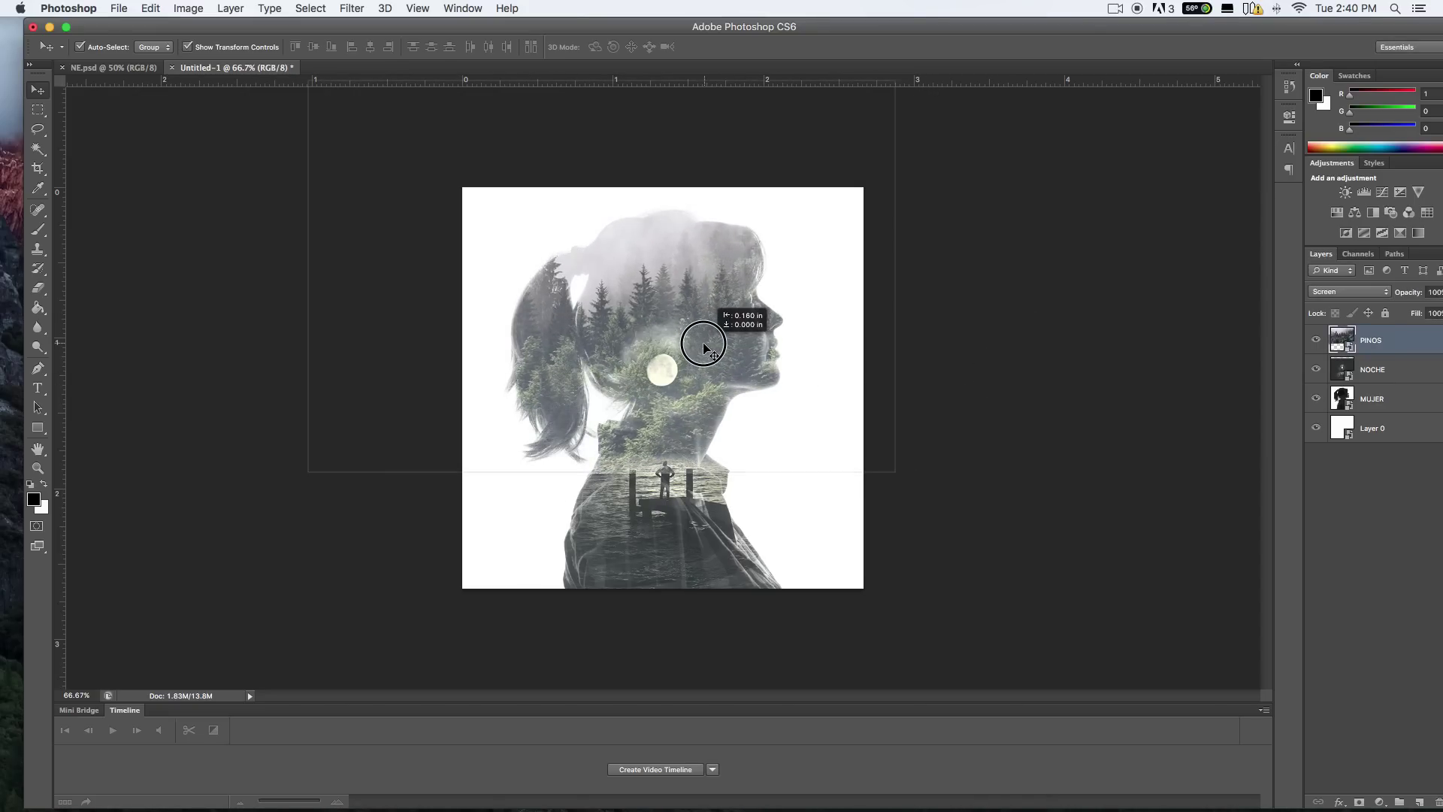
pyautogui.click(969, 392)
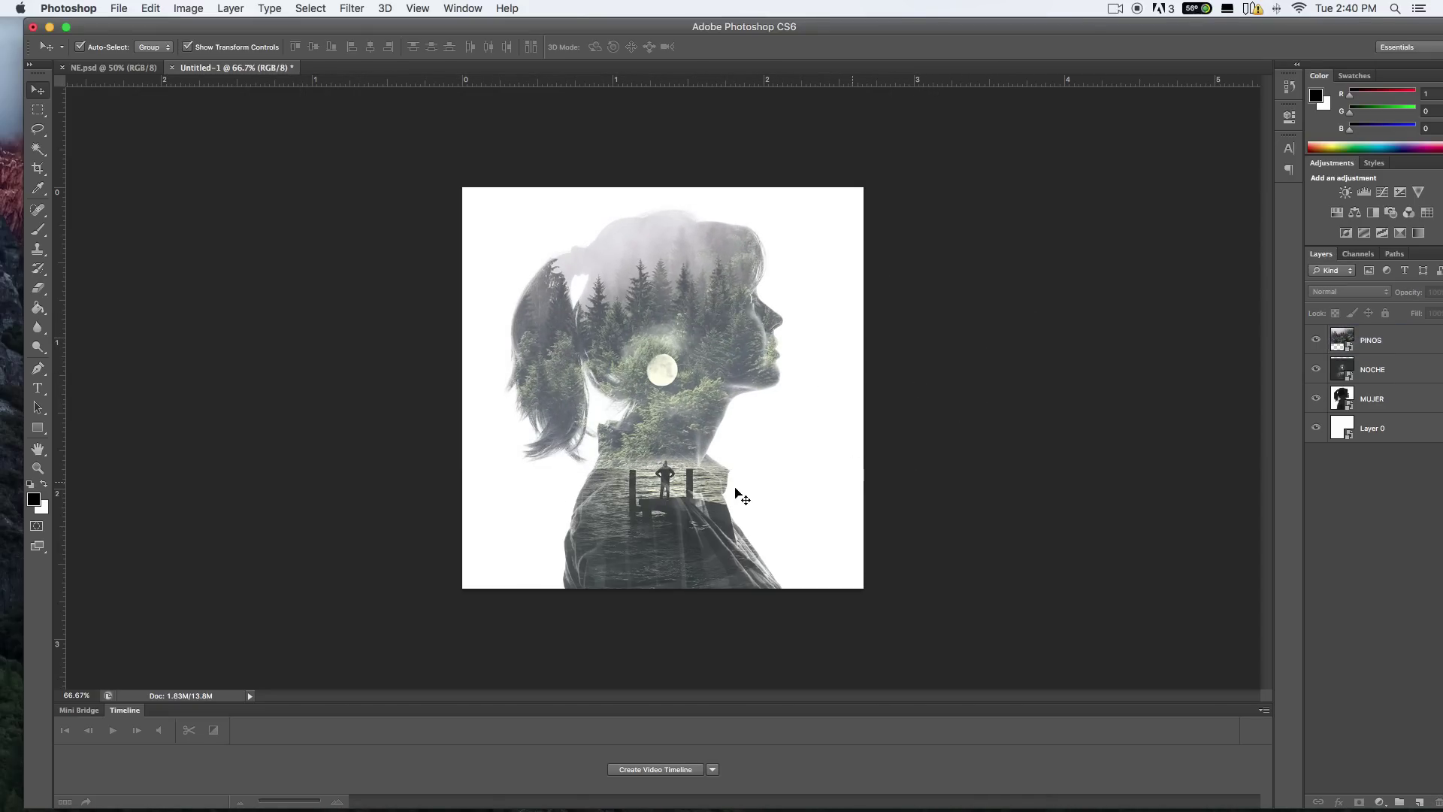
# - Hide PINOS and shrink NOCHE to about 19.5%, moving the moon to the woman's neck
pyautogui.click(1316, 339)
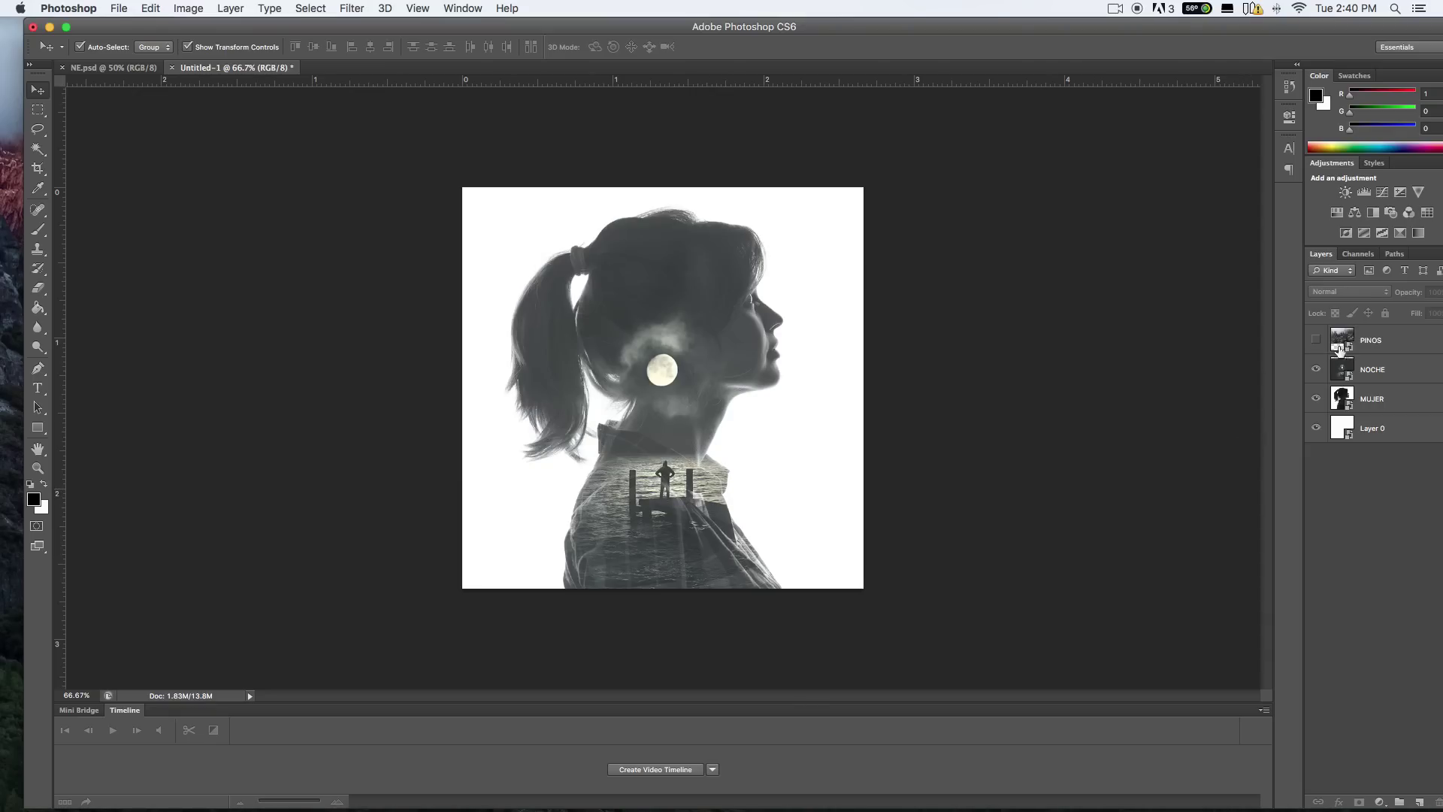
pyautogui.click(1339, 372)
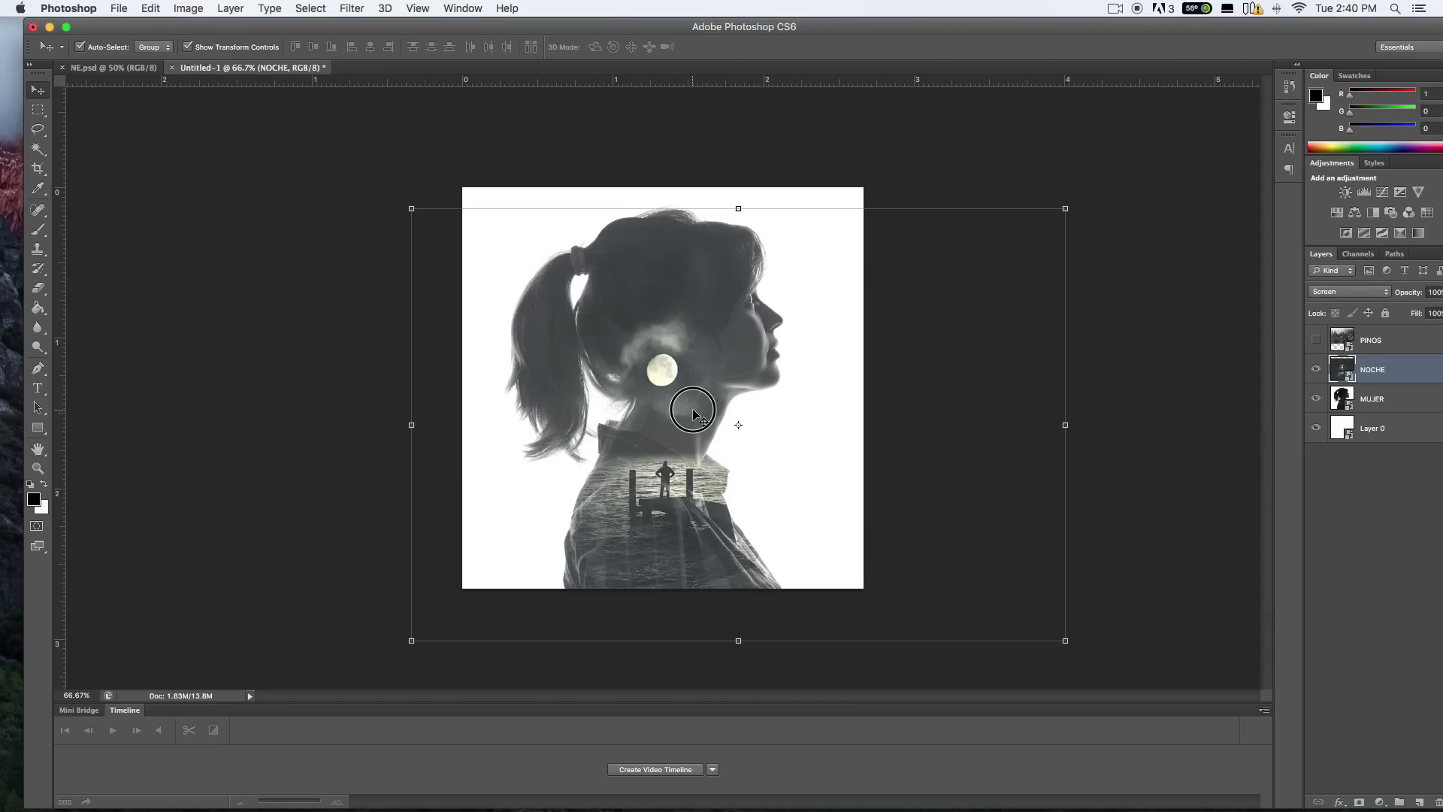
pyautogui.moveTo(692, 412); pyautogui.dragTo(691, 422)
pyautogui.moveTo(1064, 217); pyautogui.dragTo(952, 305)
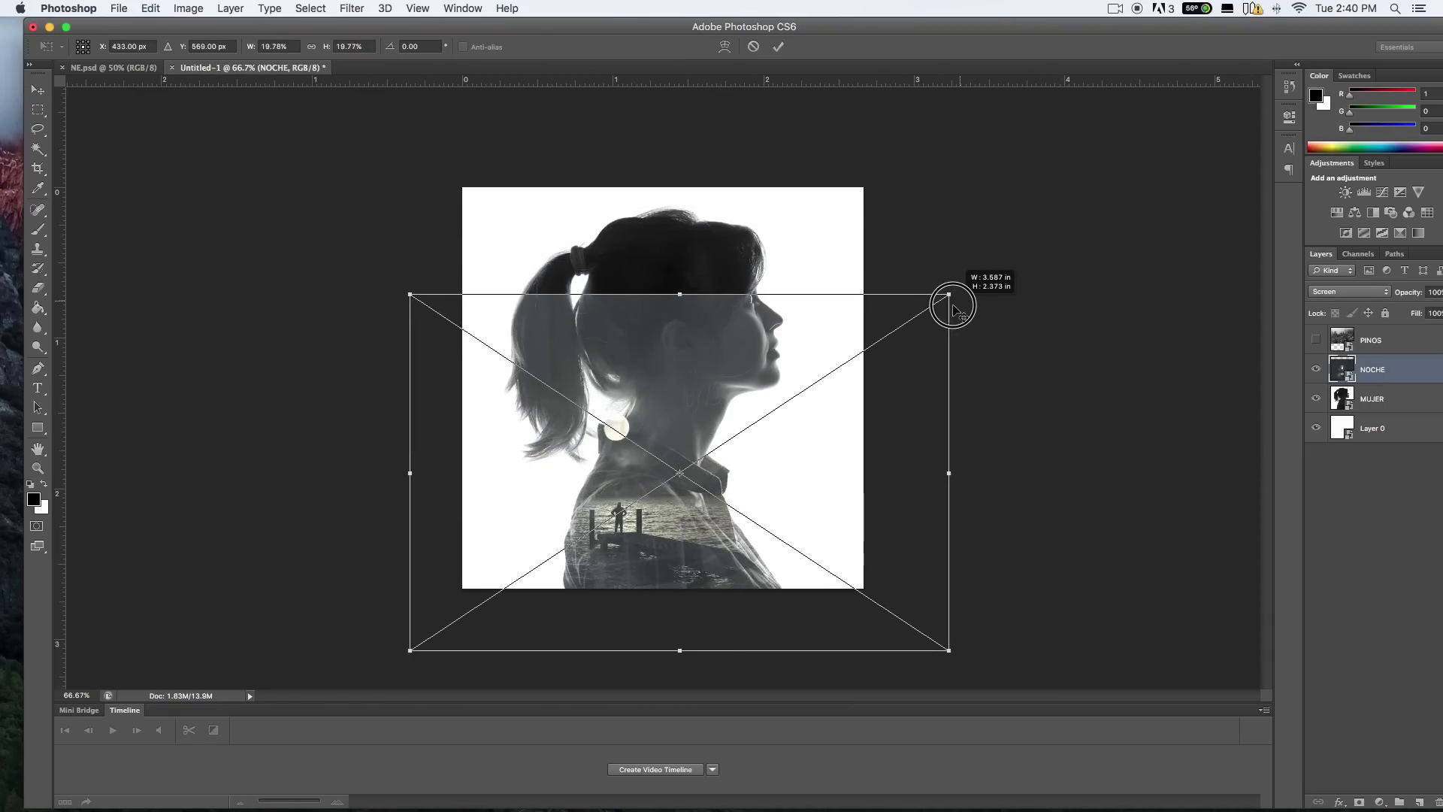
pyautogui.moveTo(642, 356); pyautogui.dragTo(699, 344)
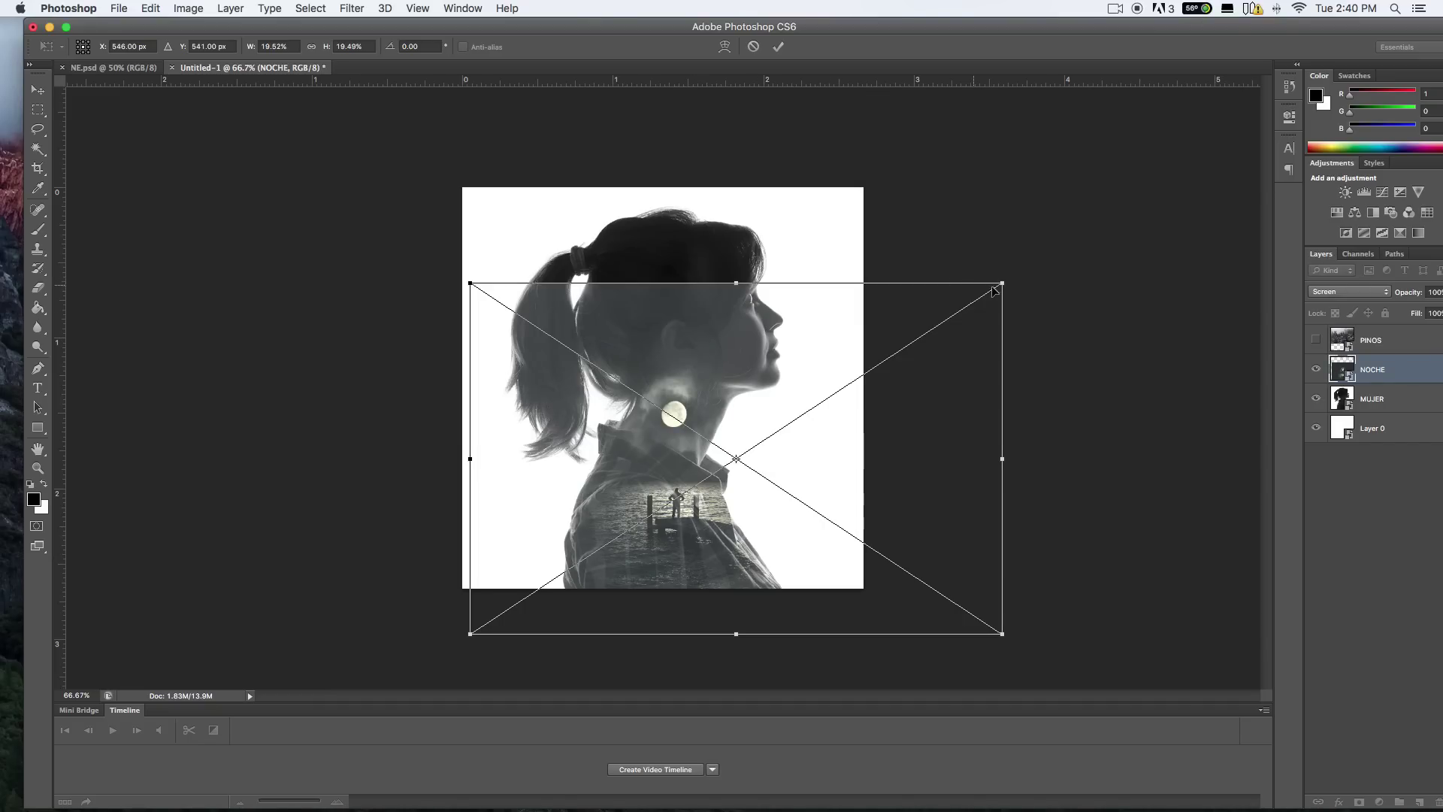
pyautogui.press('Return')
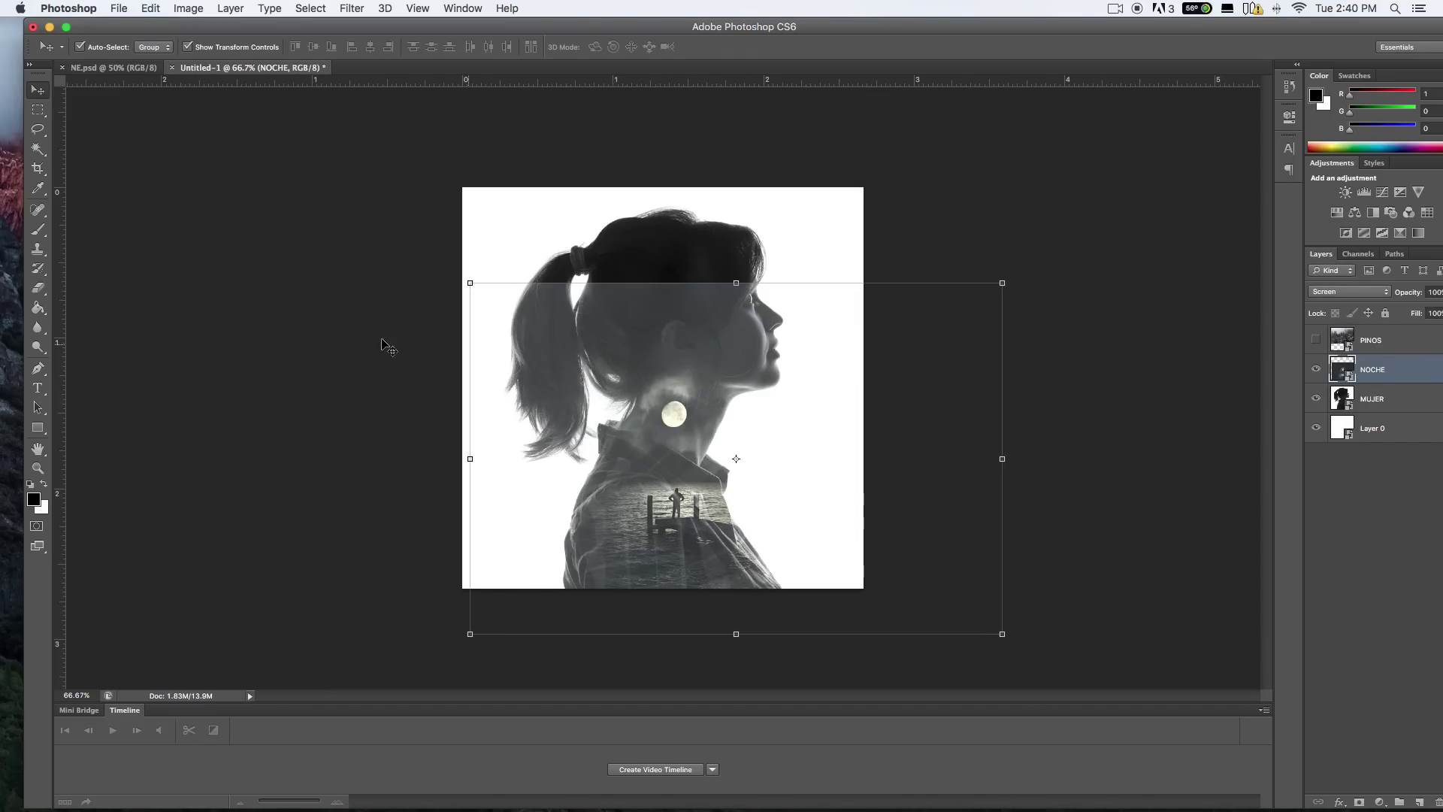
pyautogui.click(382, 341)
pyautogui.click(644, 322)
# - Rasterize NOCHE for erasing and set the Eraser brush to 353 px
pyautogui.click(37, 288)
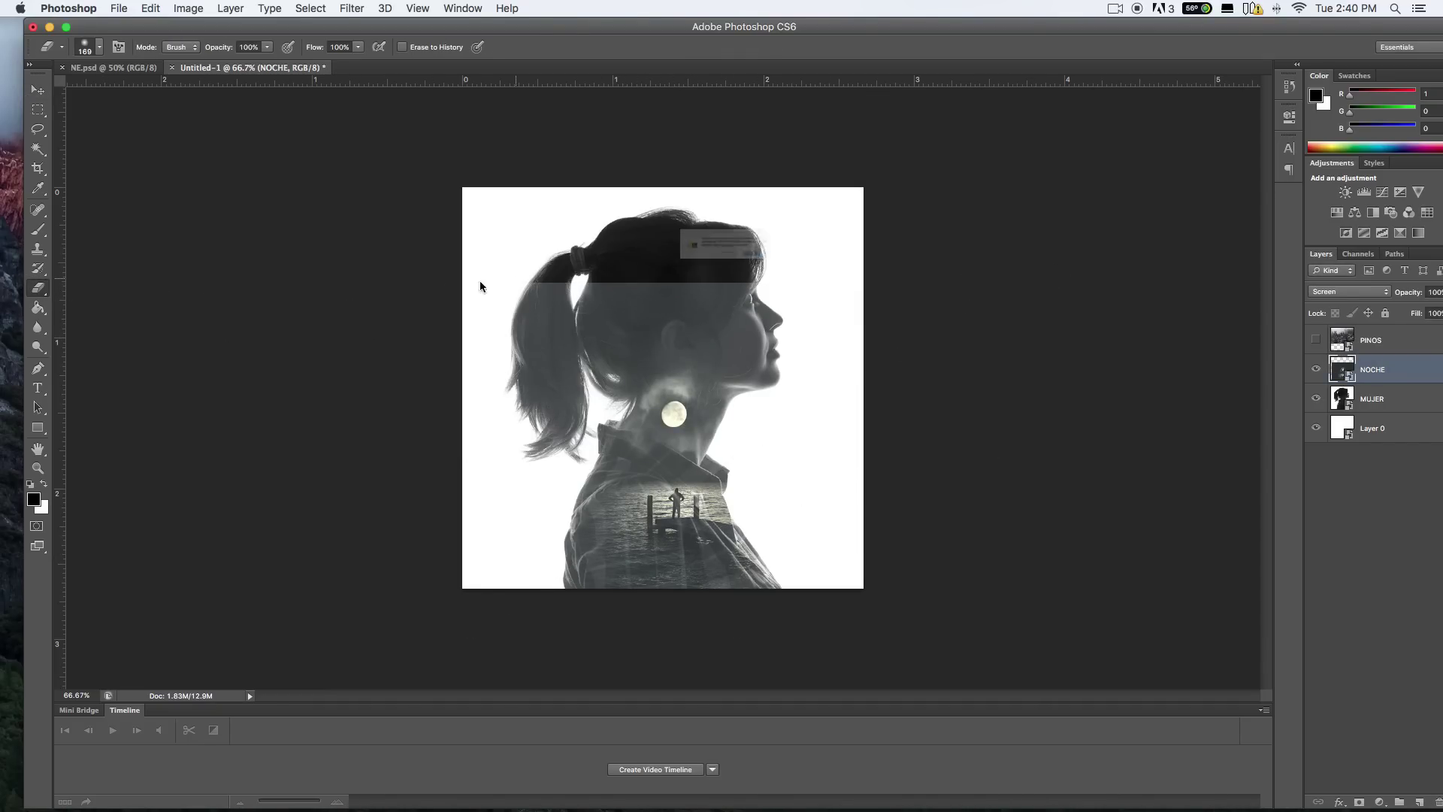
pyautogui.click(514, 281)
pyautogui.press('Return')
pyautogui.click(97, 47)
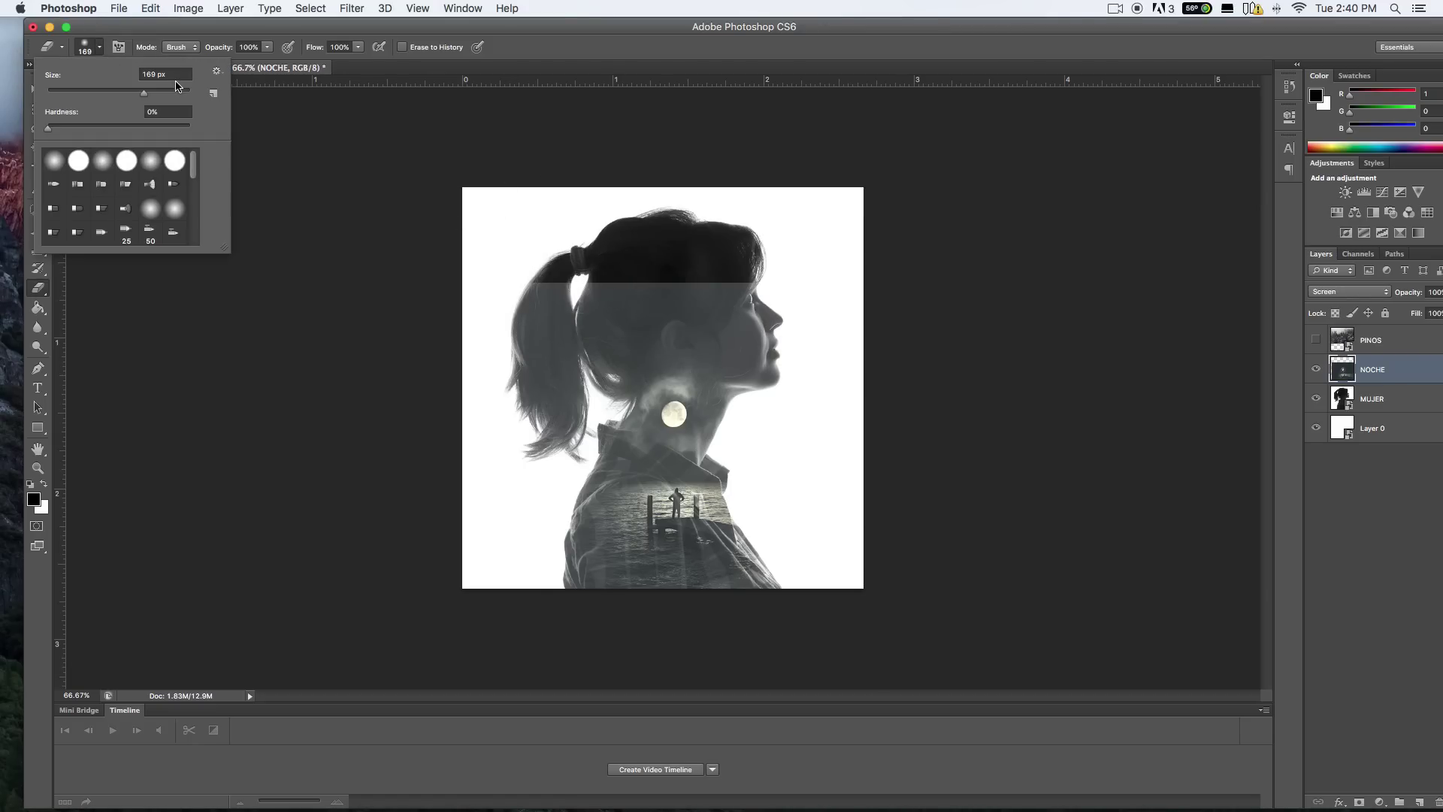
pyautogui.moveTo(171, 91); pyautogui.dragTo(178, 92)
pyautogui.click(393, 213)
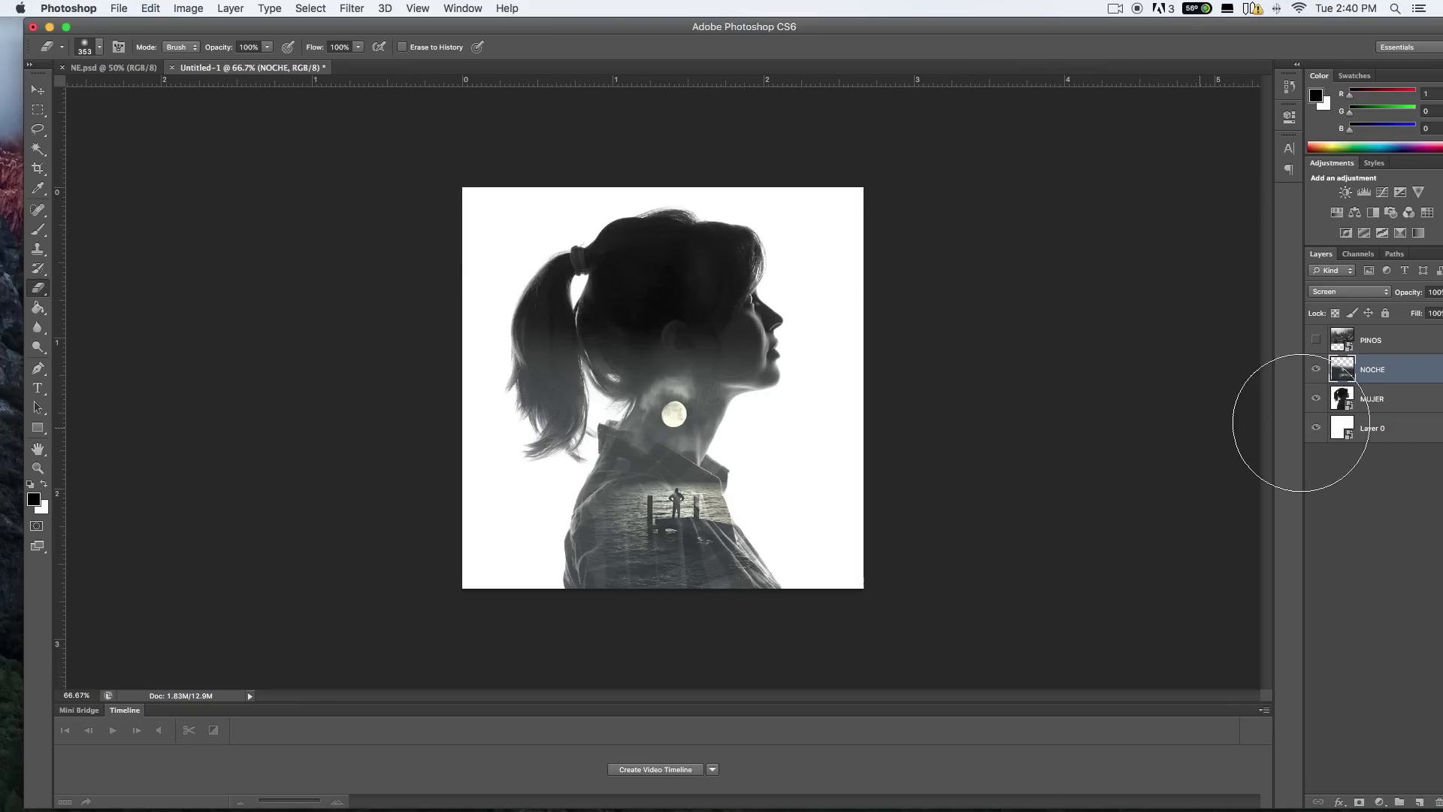
# - Show and rasterize PINOS, then erase the forest from collar, face, chin and head at 55% opacity
pyautogui.click(1315, 340)
pyautogui.click(1405, 347)
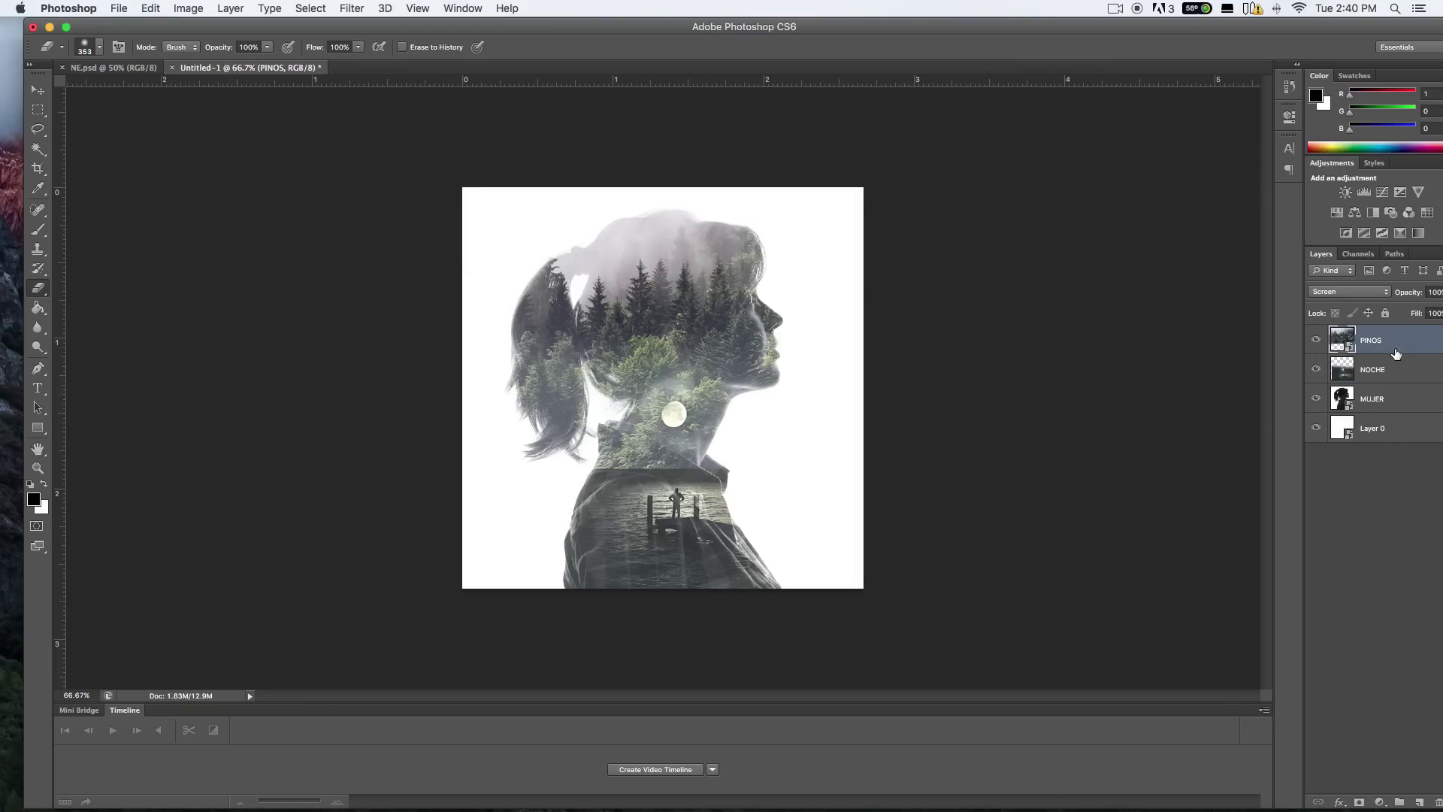
pyautogui.click(793, 491)
pyautogui.press('Return')
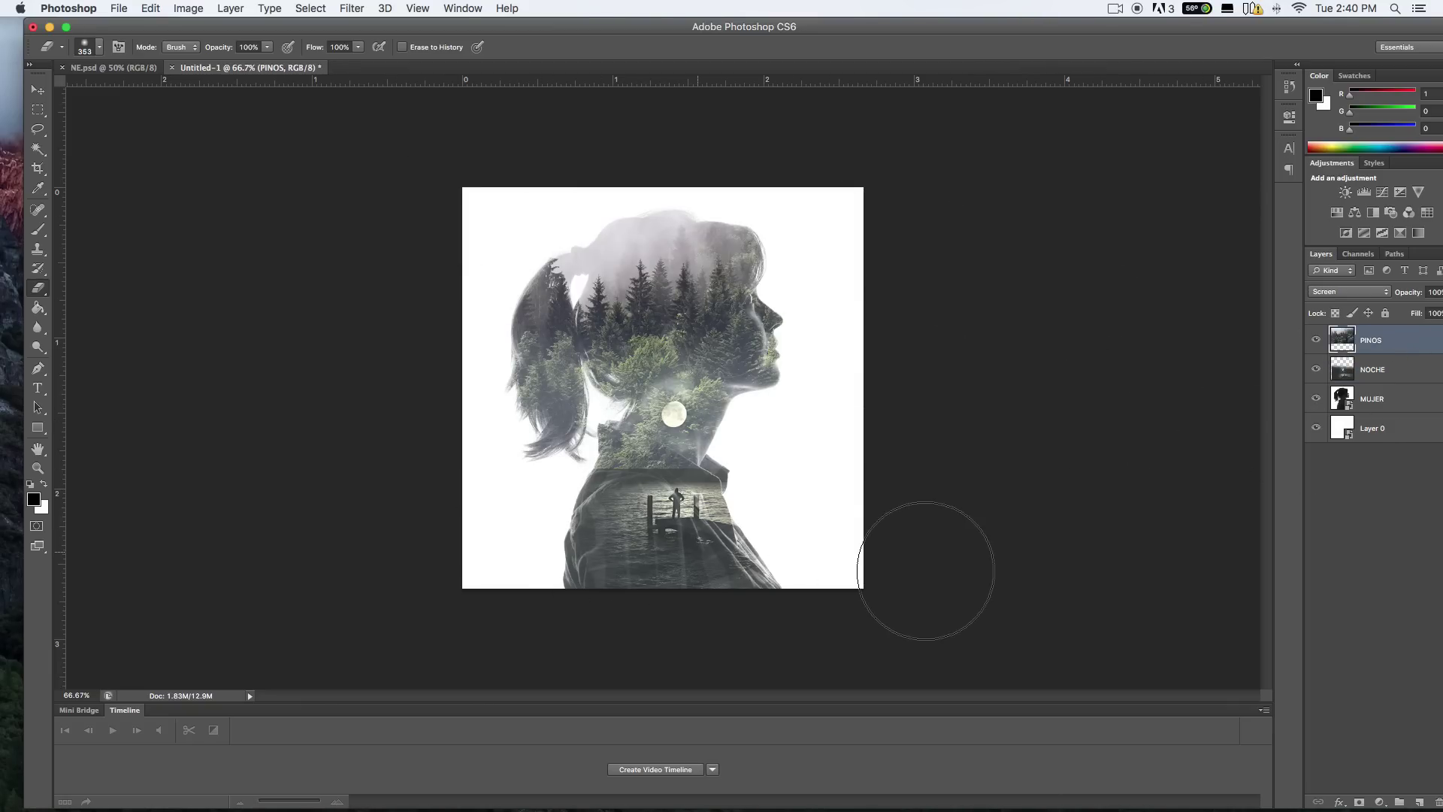
pyautogui.moveTo(783, 532); pyautogui.dragTo(639, 488)
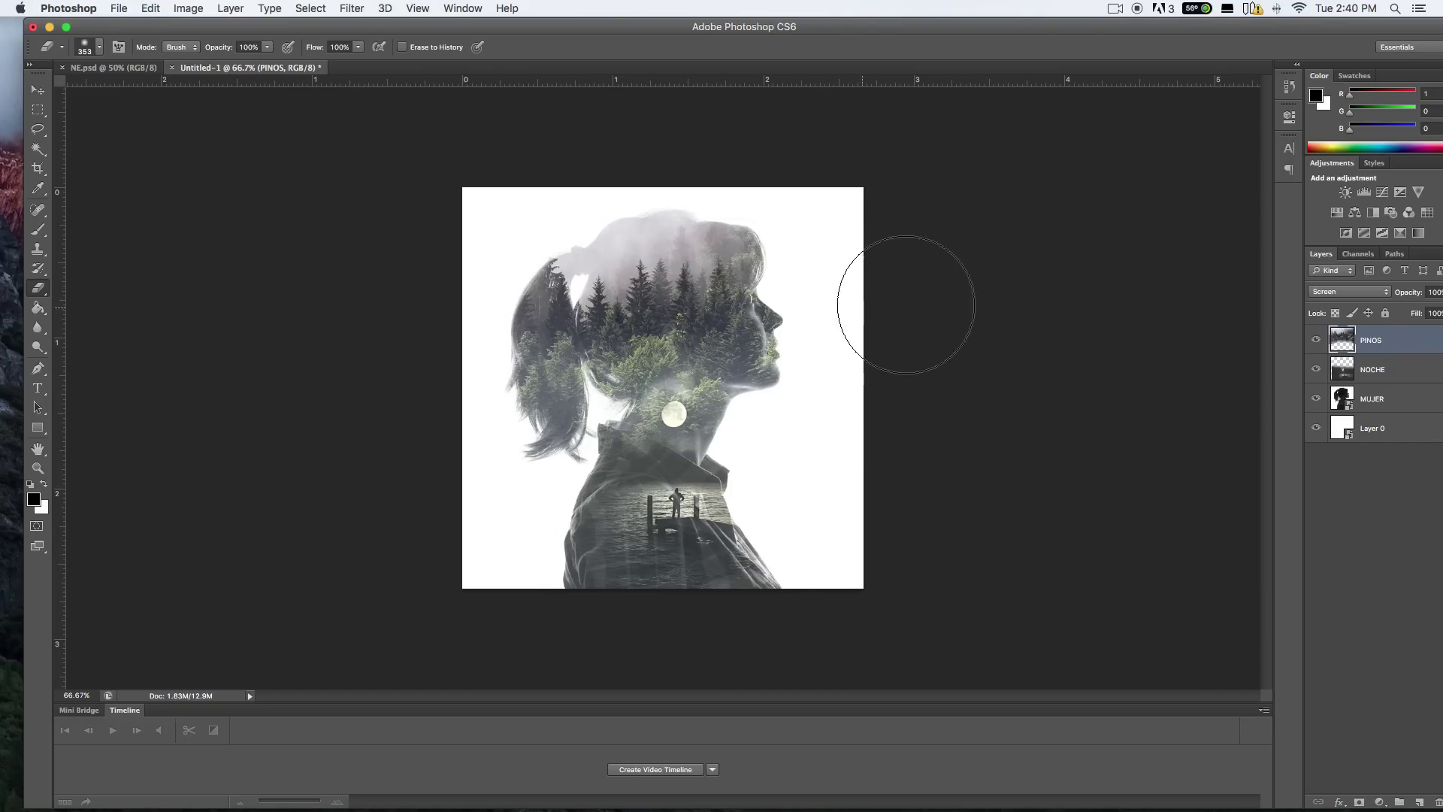
pyautogui.moveTo(268, 50); pyautogui.dragTo(254, 67)
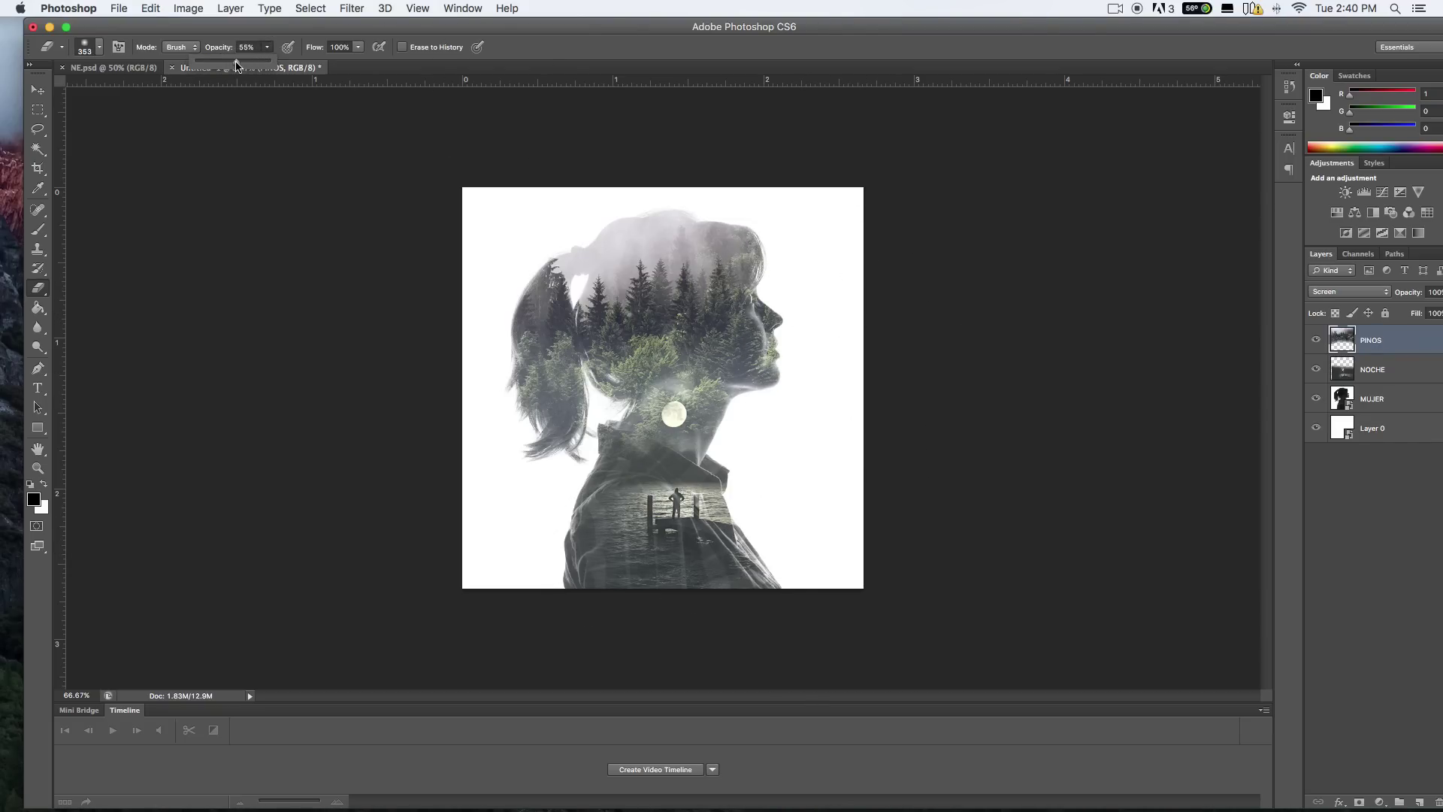
pyautogui.moveTo(796, 374); pyautogui.dragTo(779, 413)
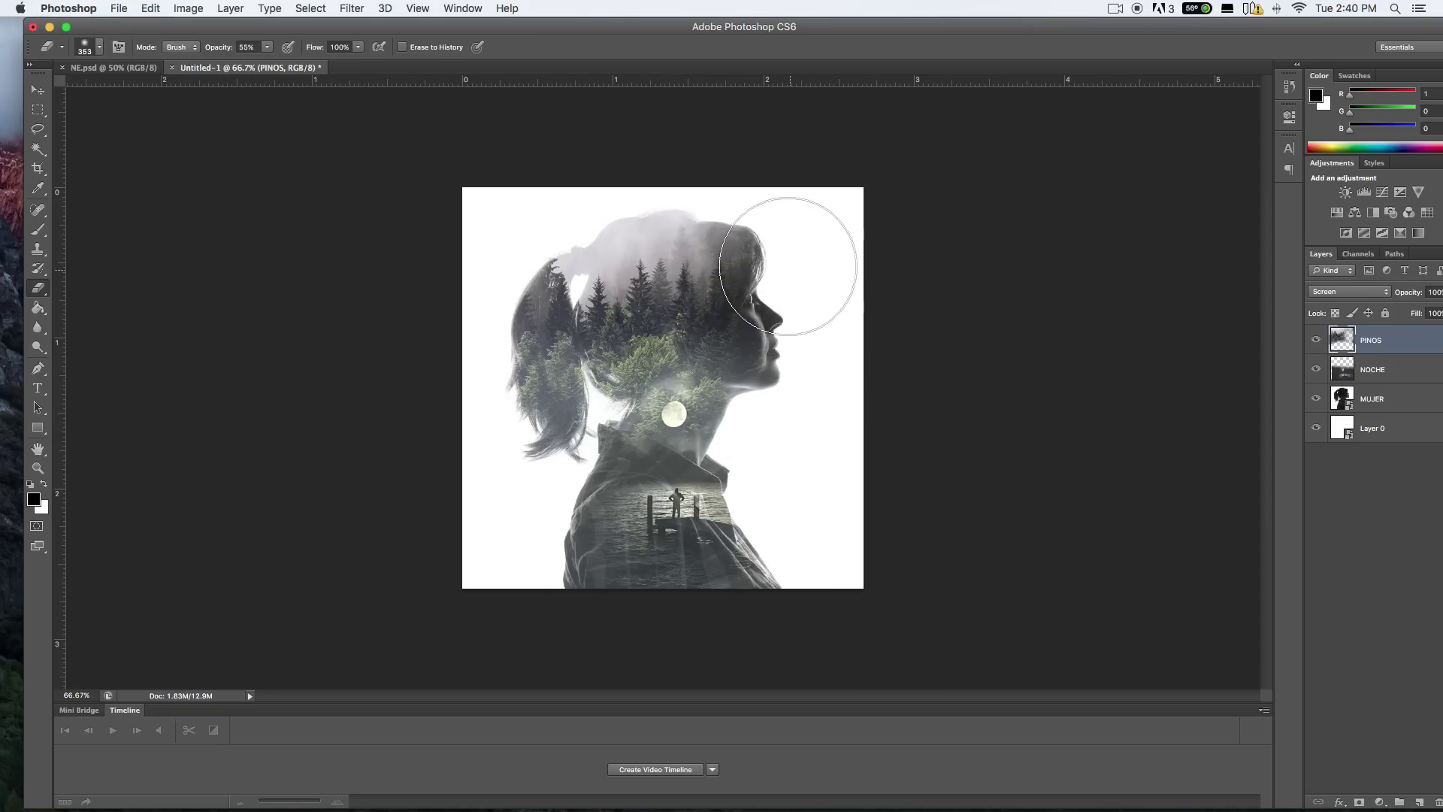
pyautogui.moveTo(790, 219); pyautogui.dragTo(779, 232)
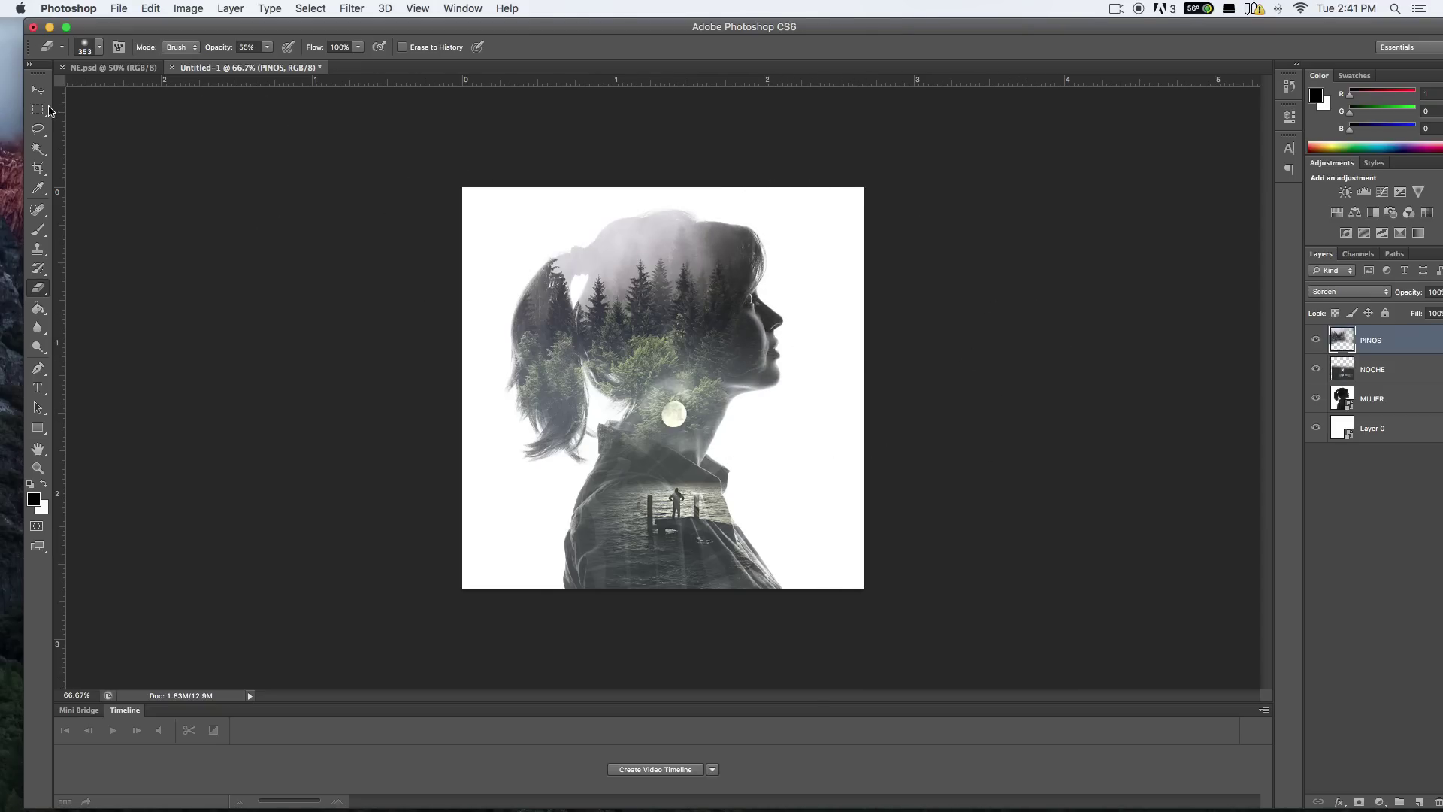
pyautogui.click(37, 89)
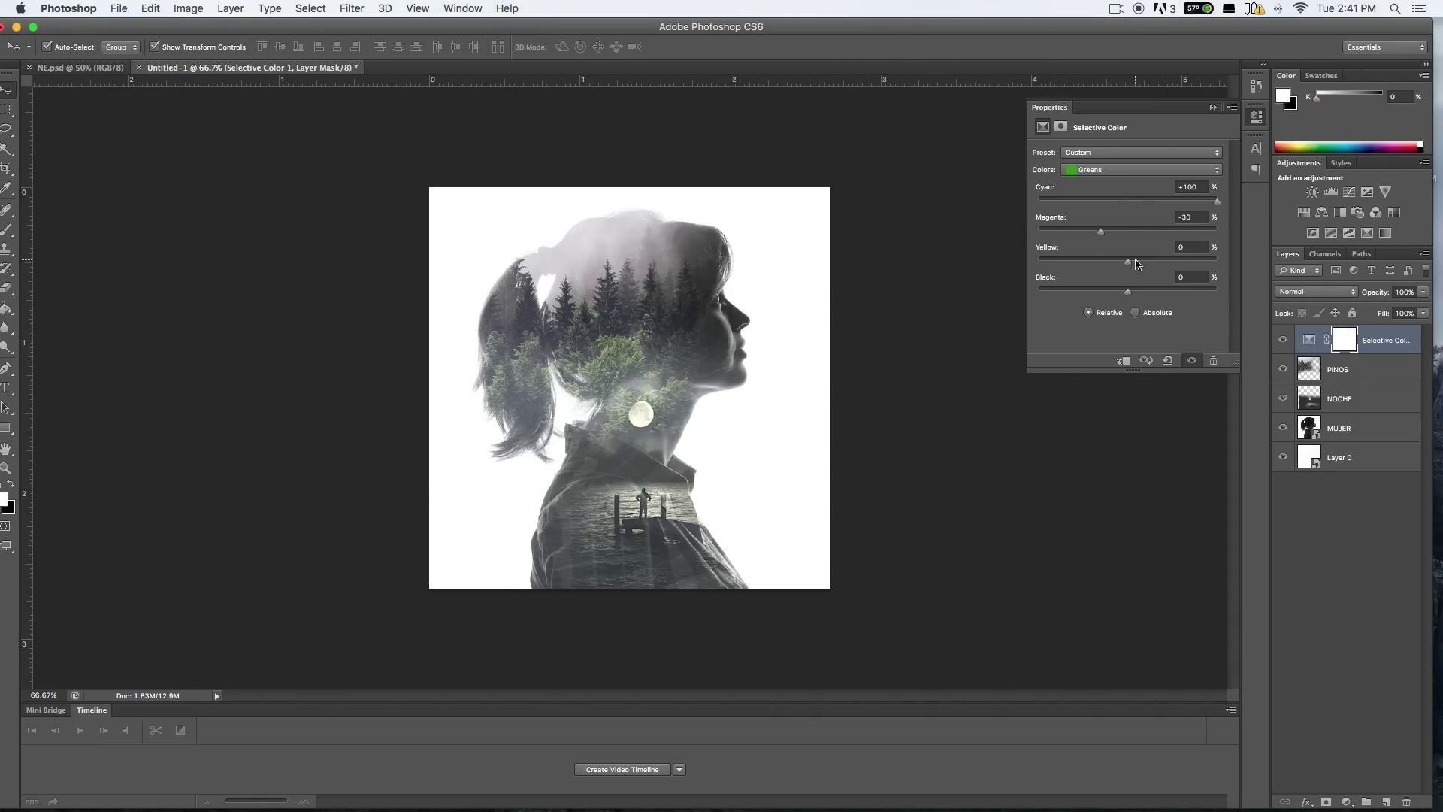
# - Drag the Curves adjustment curve to darken the composite
pyautogui.moveTo(1119, 279); pyautogui.dragTo(1096, 309)
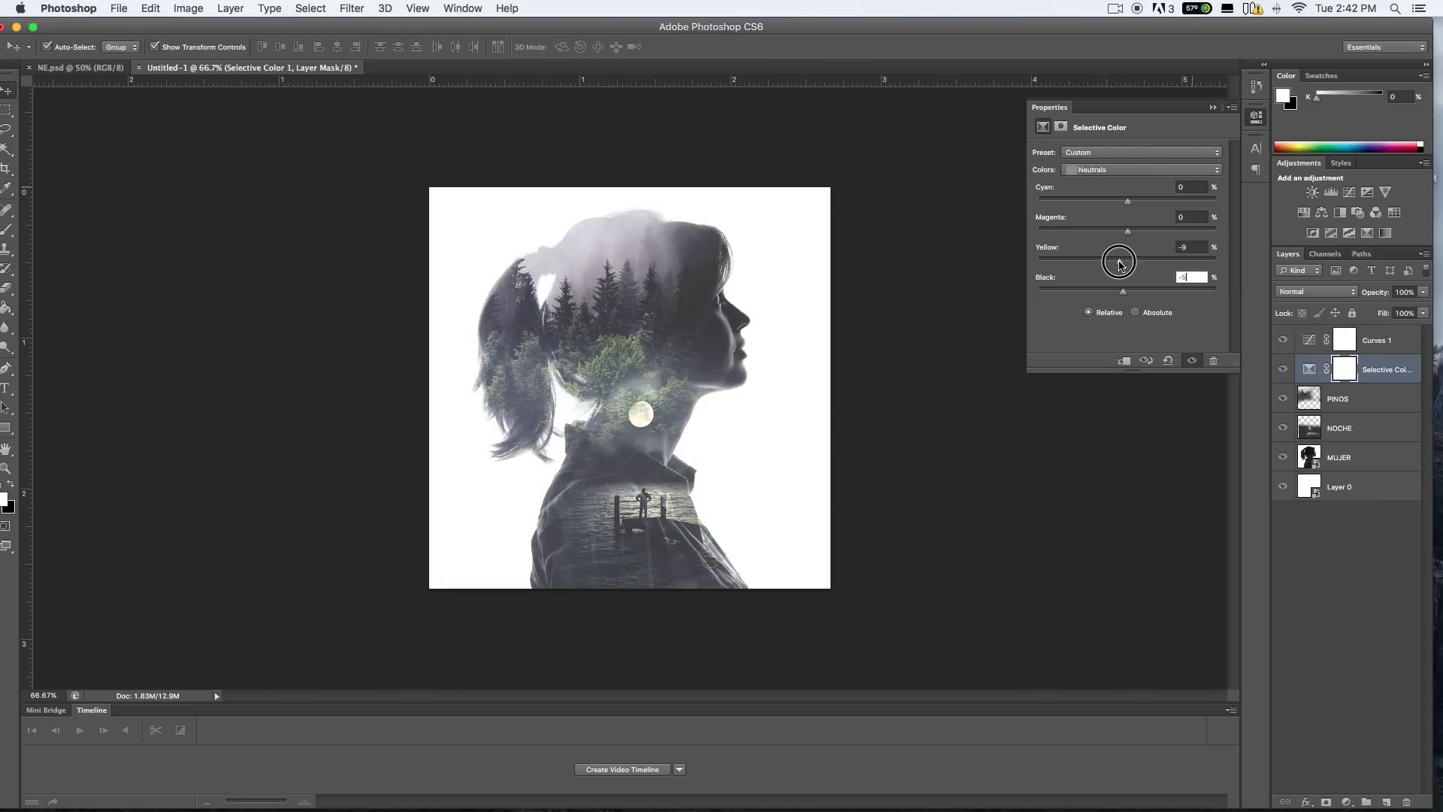